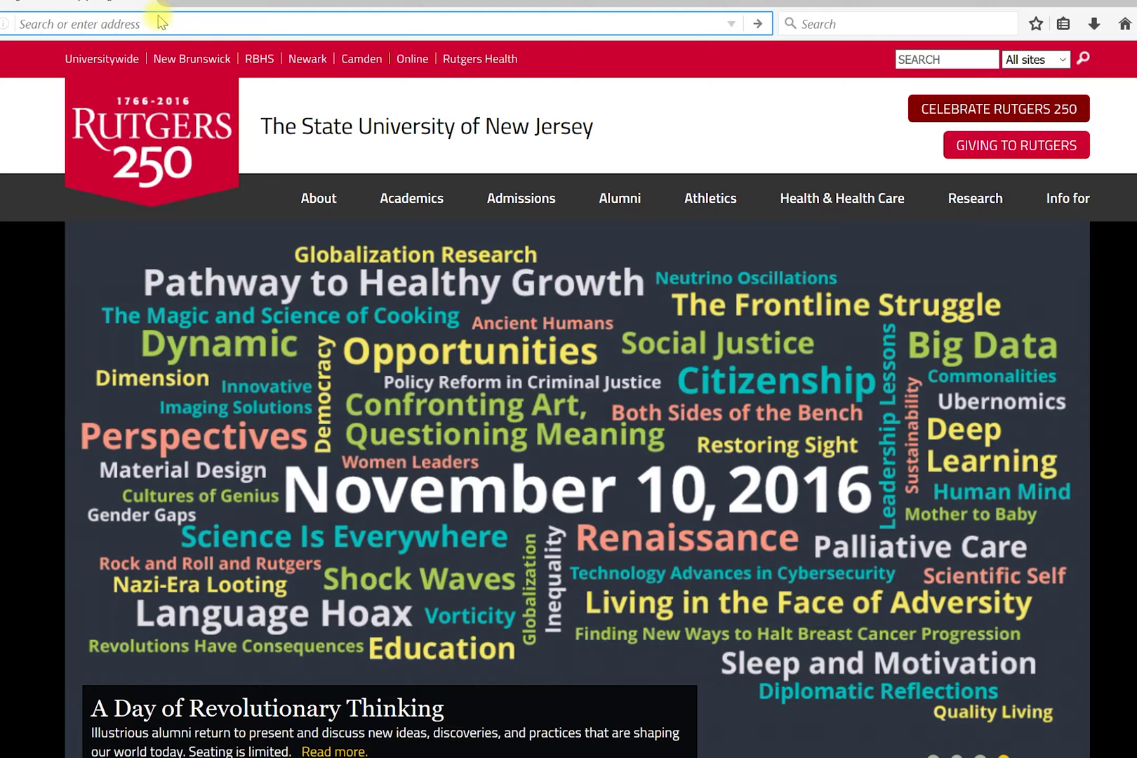
# Step: Open finance.yahoo.com and look up the quote for the ticker symbol AAPL
pyautogui.write('ya')
pyautogui.press('Return')
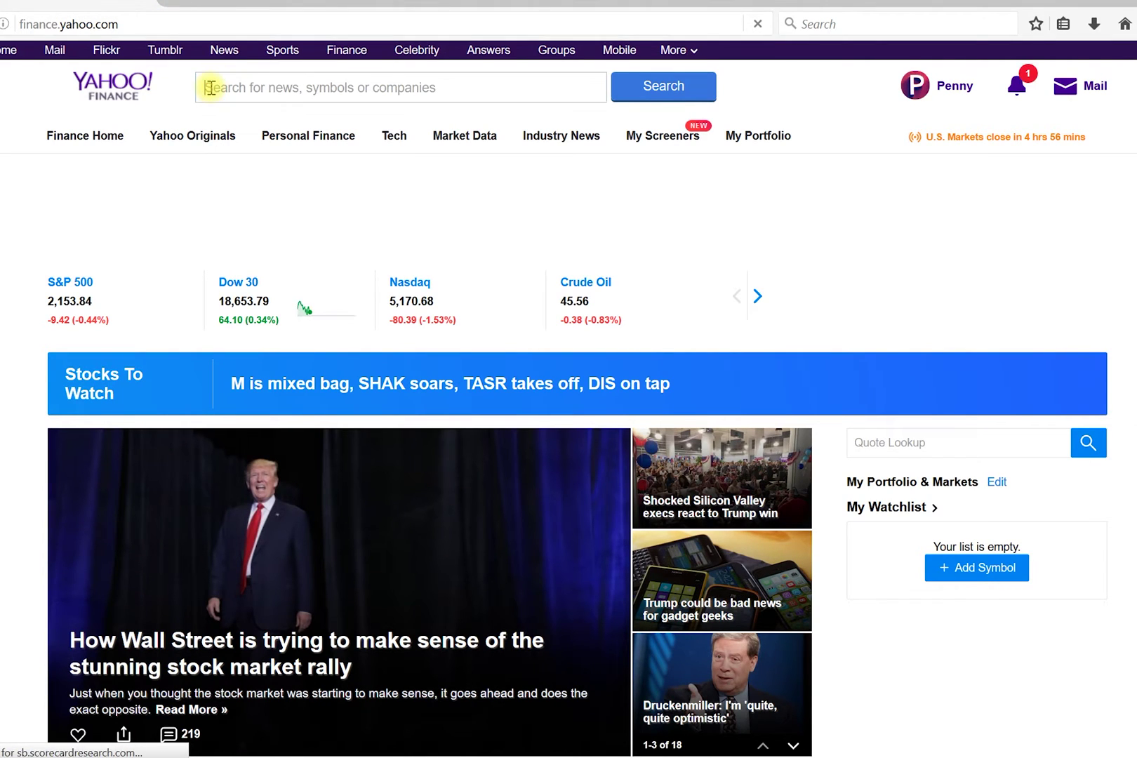
pyautogui.click(211, 88)
pyautogui.write('aapl')
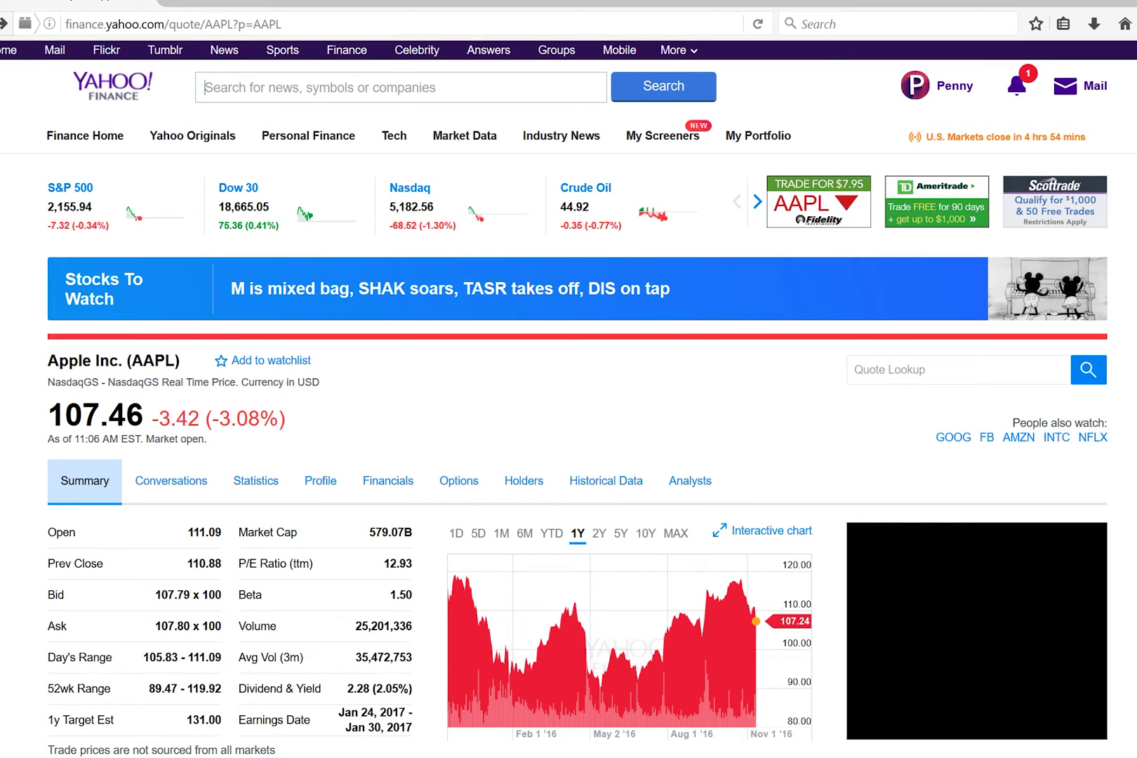
# Step: Open the historical data page for Apple Inc. (AAPL)
pyautogui.scroll(-2, 576, 456)
pyautogui.scroll(-1, 575, 456)
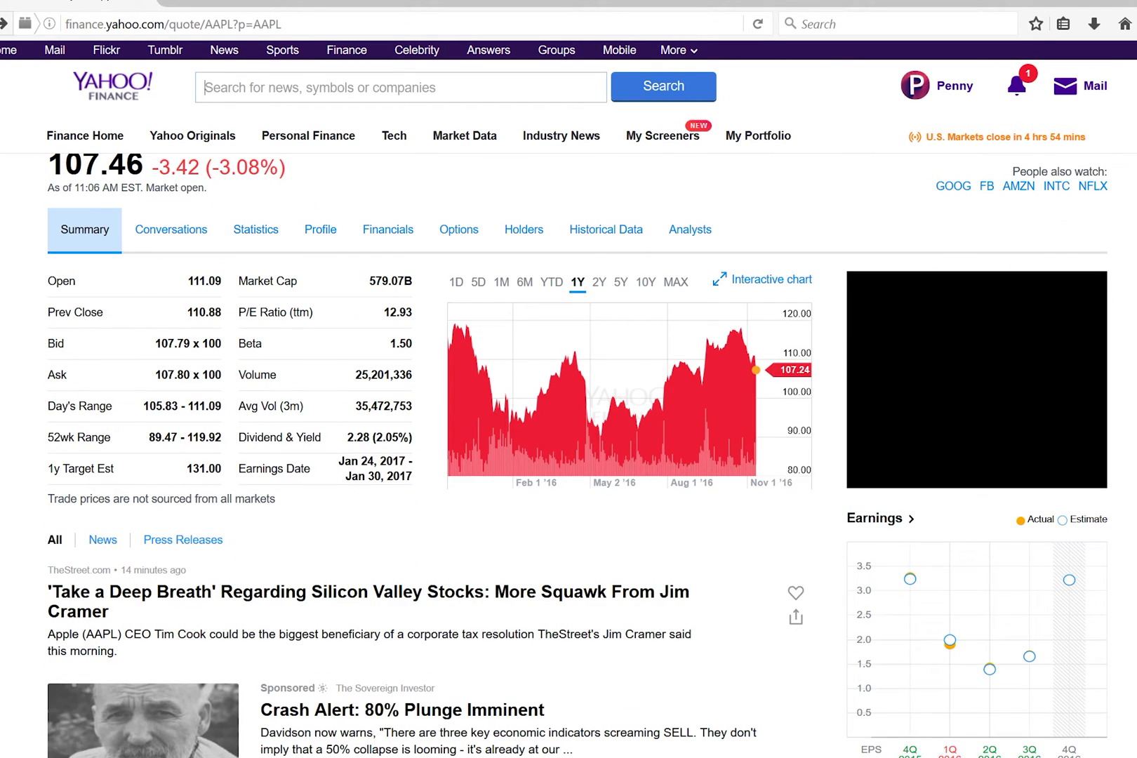
pyautogui.click(587, 235)
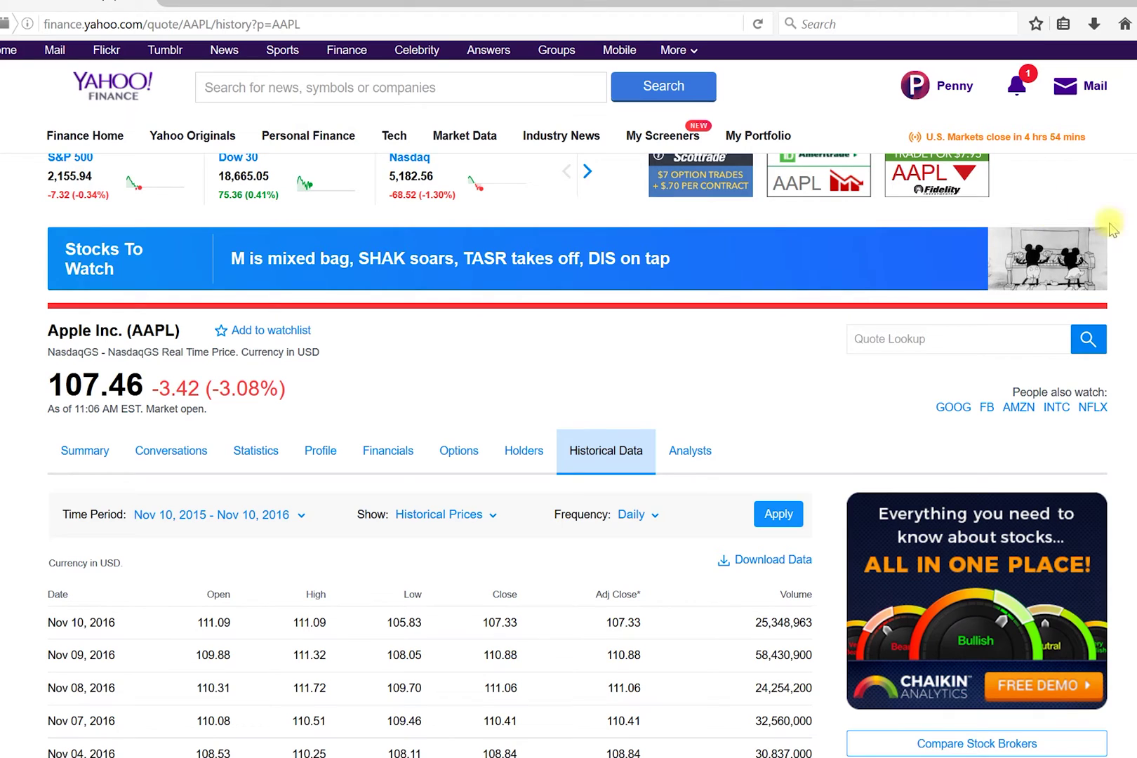
# Step: Set the time period to year to date, 1/1/2016 to 11/10/2016, and apply it to the daily historical prices
pyautogui.scroll(-4, 405, 121)
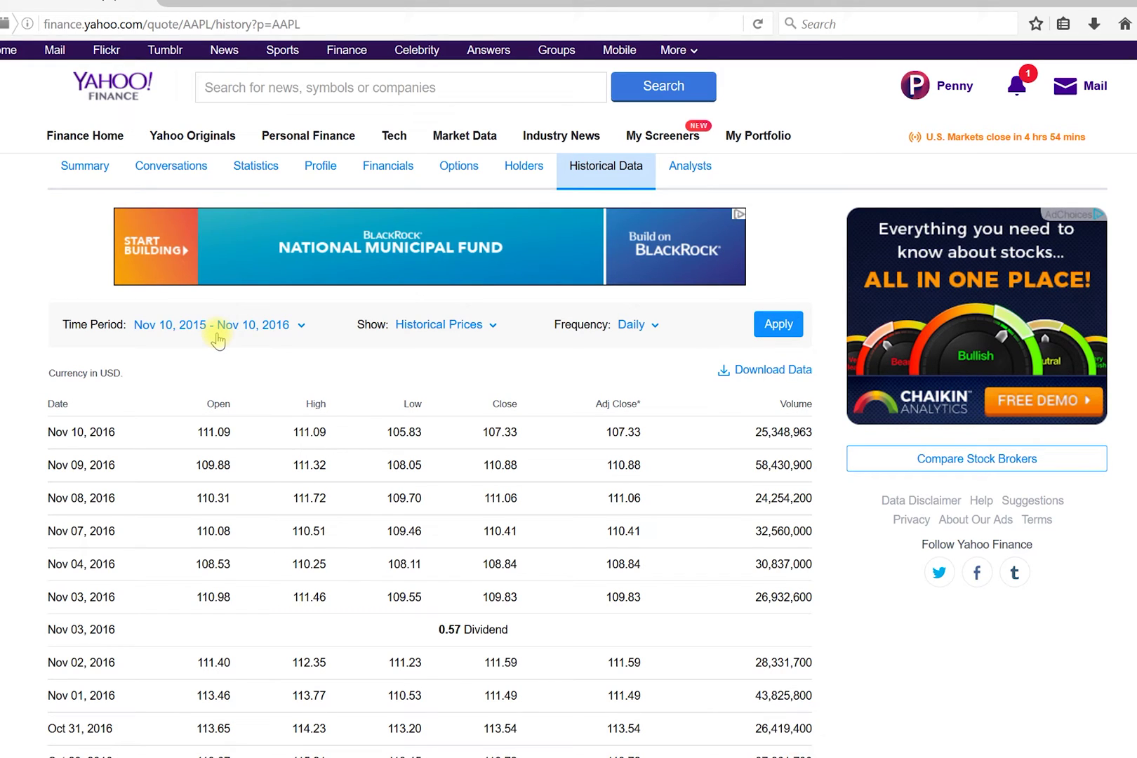
pyautogui.click(218, 339)
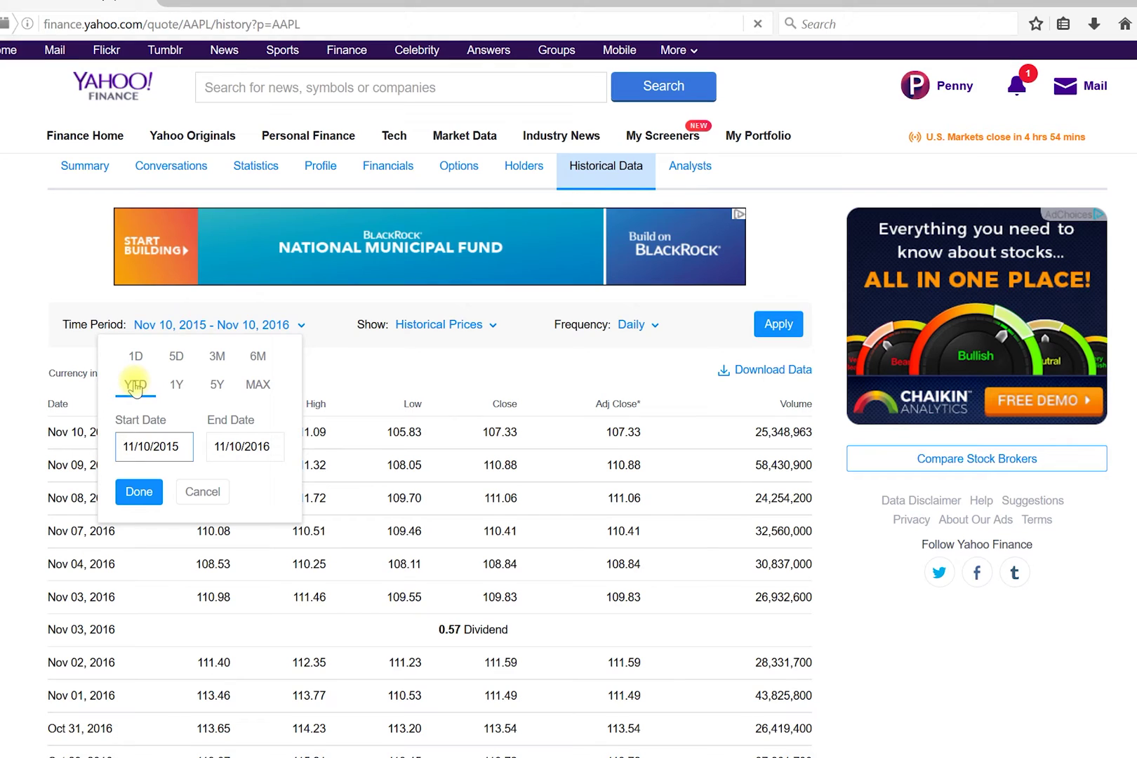
pyautogui.click(136, 386)
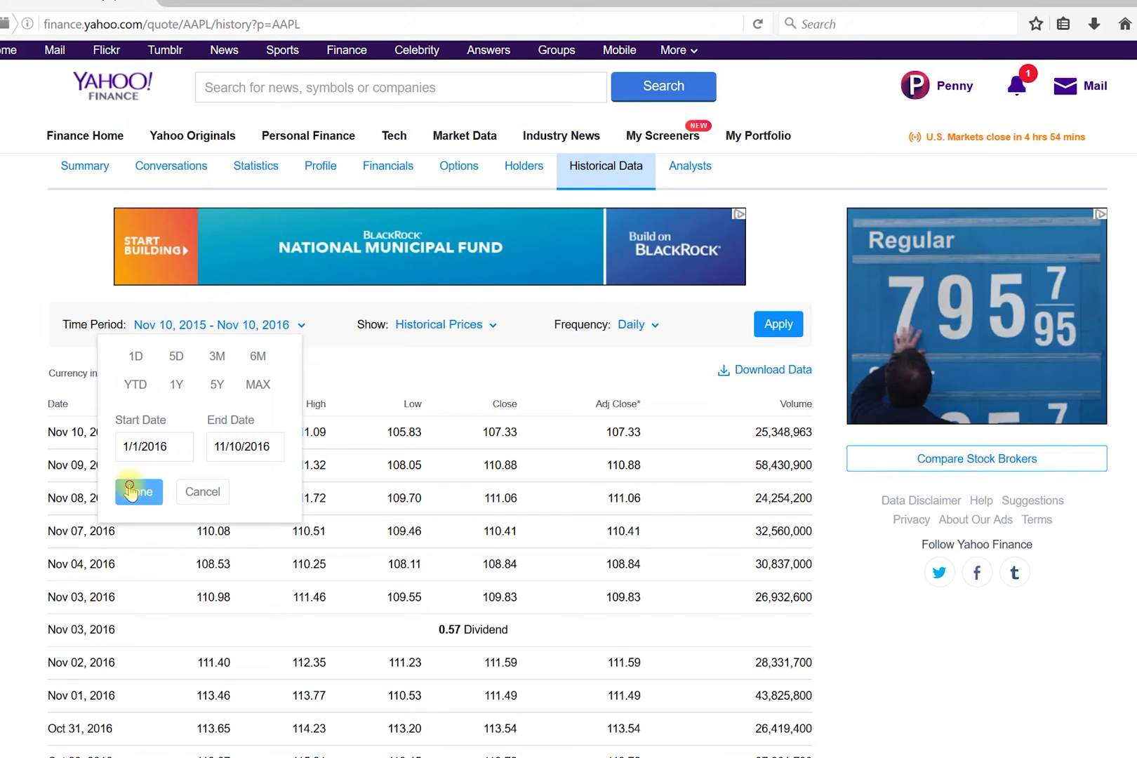
pyautogui.click(132, 491)
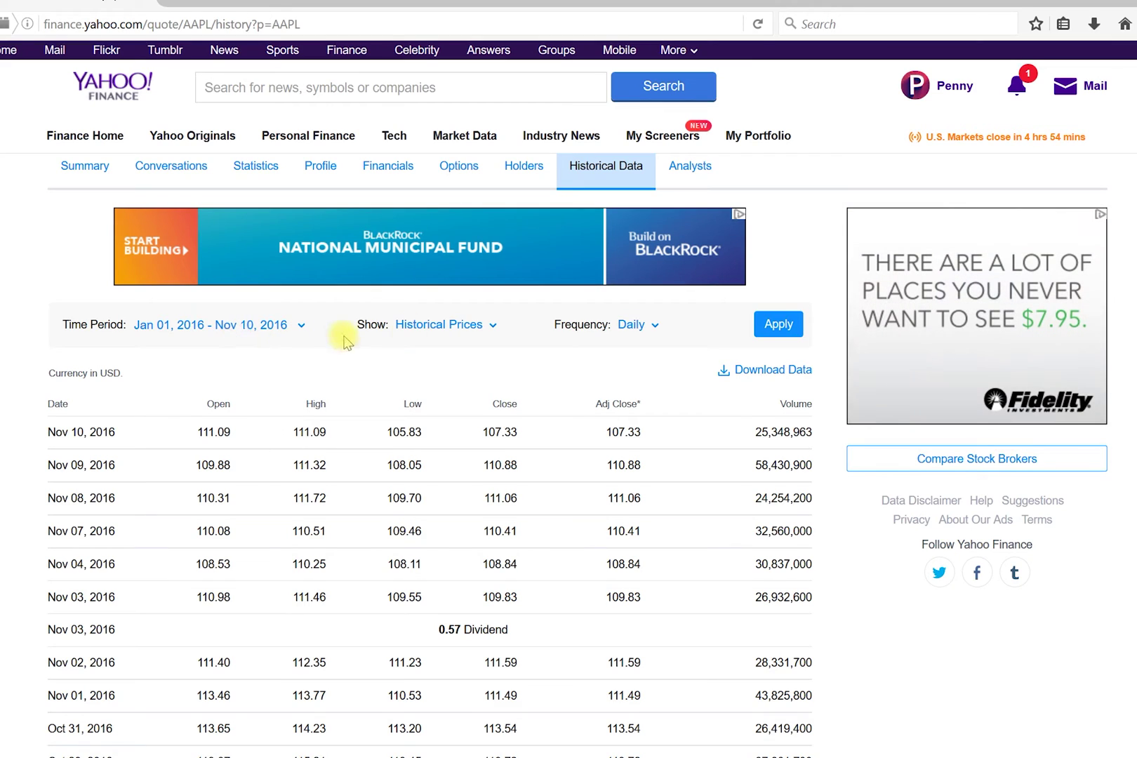
pyautogui.click(773, 329)
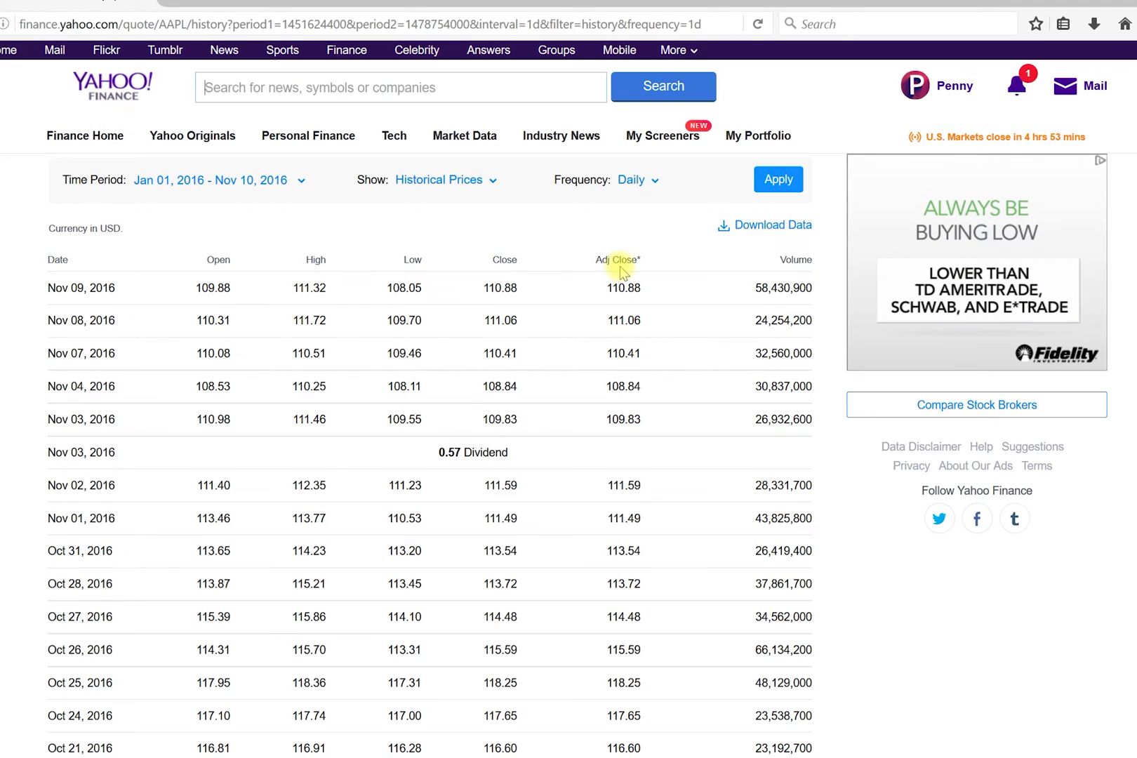
# Step: Download the historical price data and open table.csv in Microsoft Excel
pyautogui.click(752, 226)
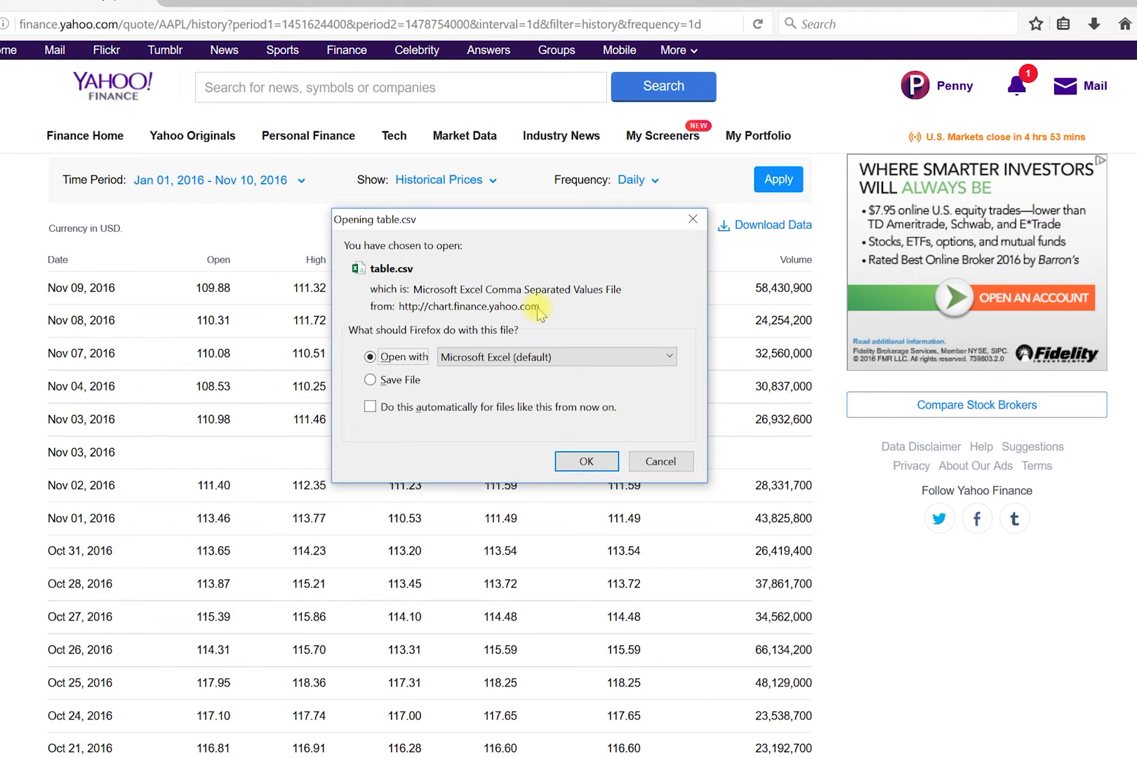
pyautogui.click(582, 464)
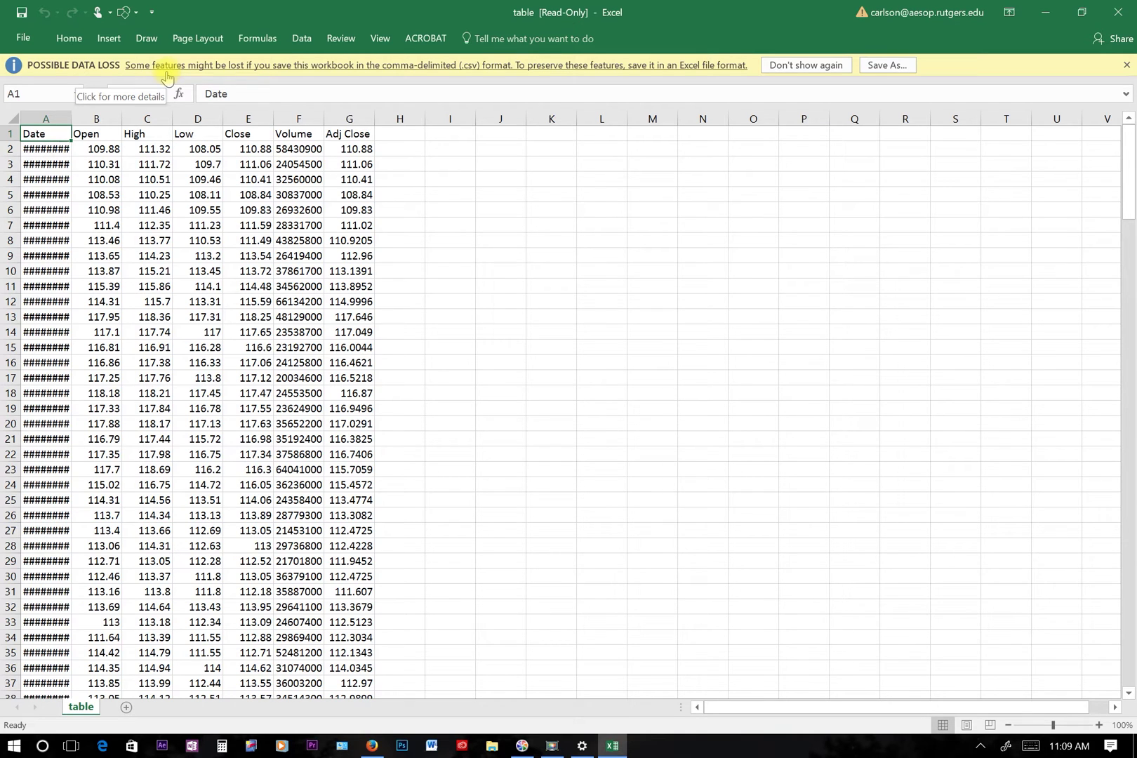
# Step: Copy the entire table sheet into a new blank workbook starting at A1 and widen the columns so the full dates fit
pyautogui.rightClick(7, 120)
pyautogui.click(36, 149)
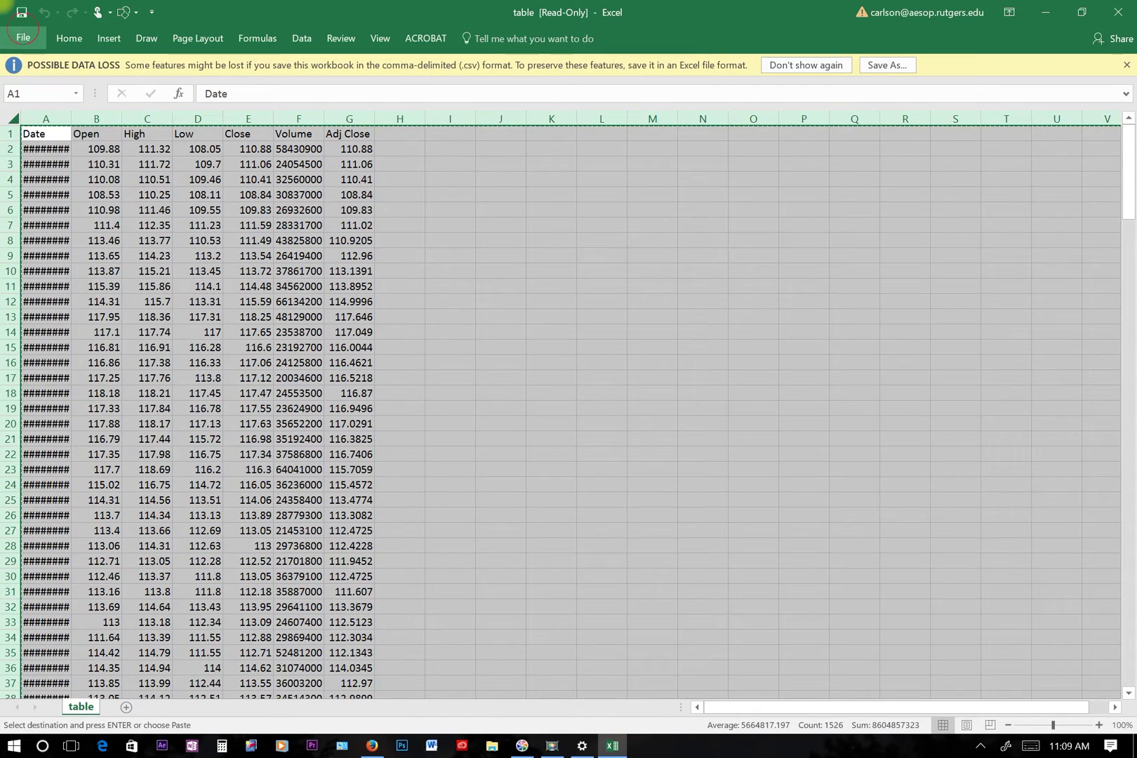
pyautogui.click(23, 37)
pyautogui.click(37, 93)
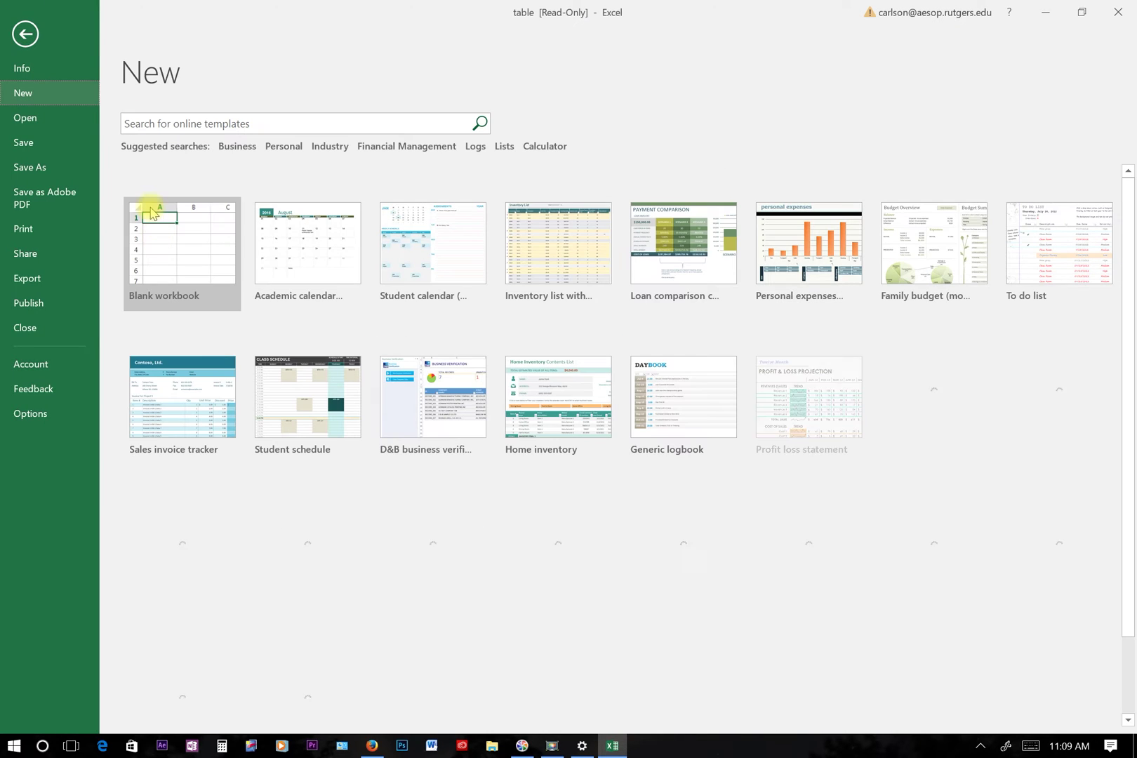
pyautogui.click(154, 213)
pyautogui.rightClick(54, 116)
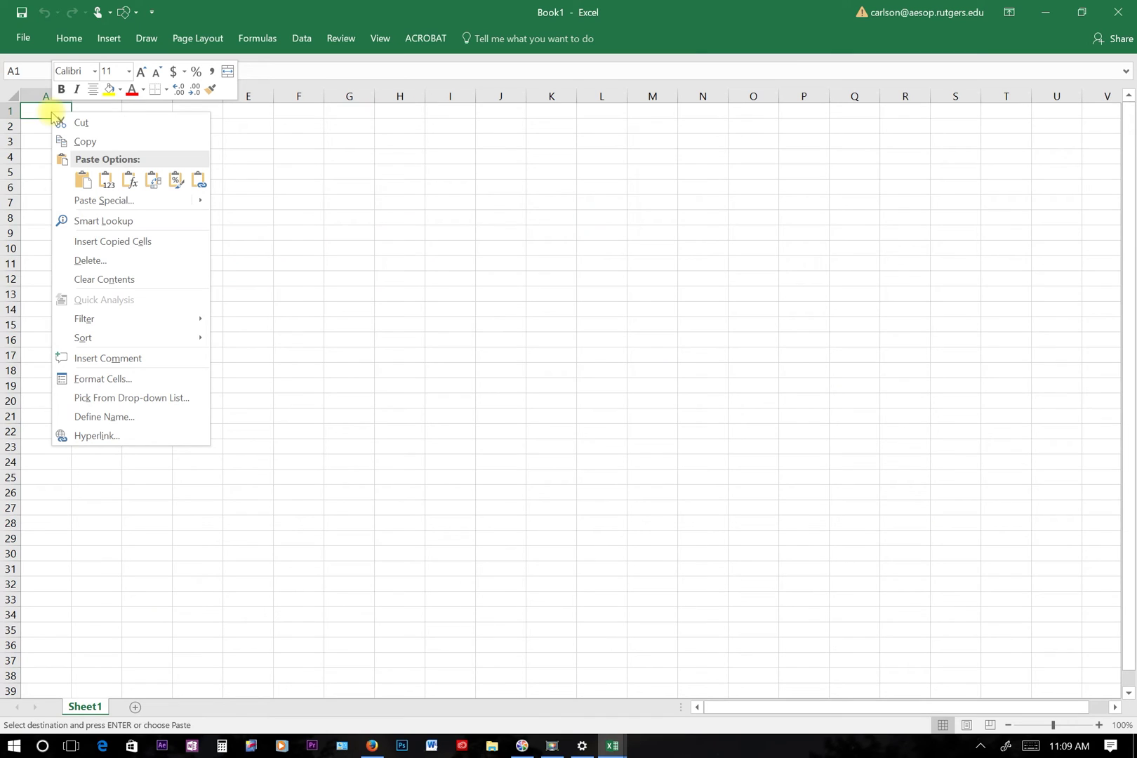
pyautogui.click(83, 180)
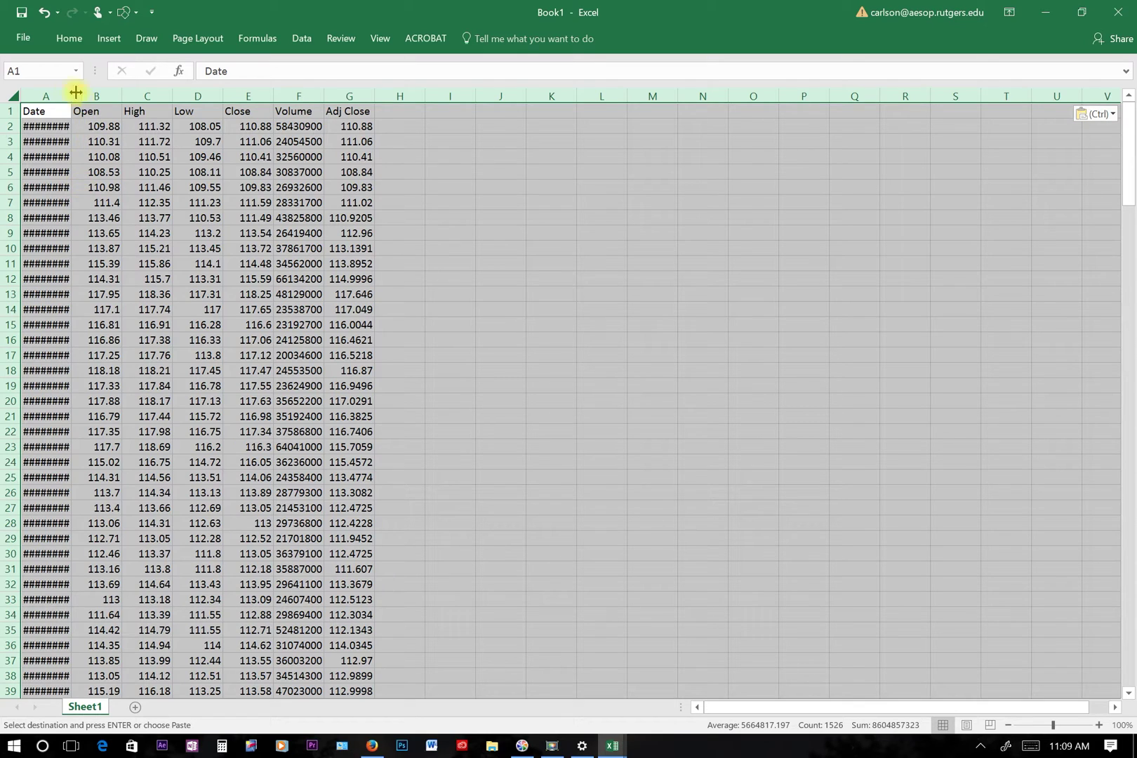
pyautogui.moveTo(69, 92); pyautogui.dragTo(84, 92)
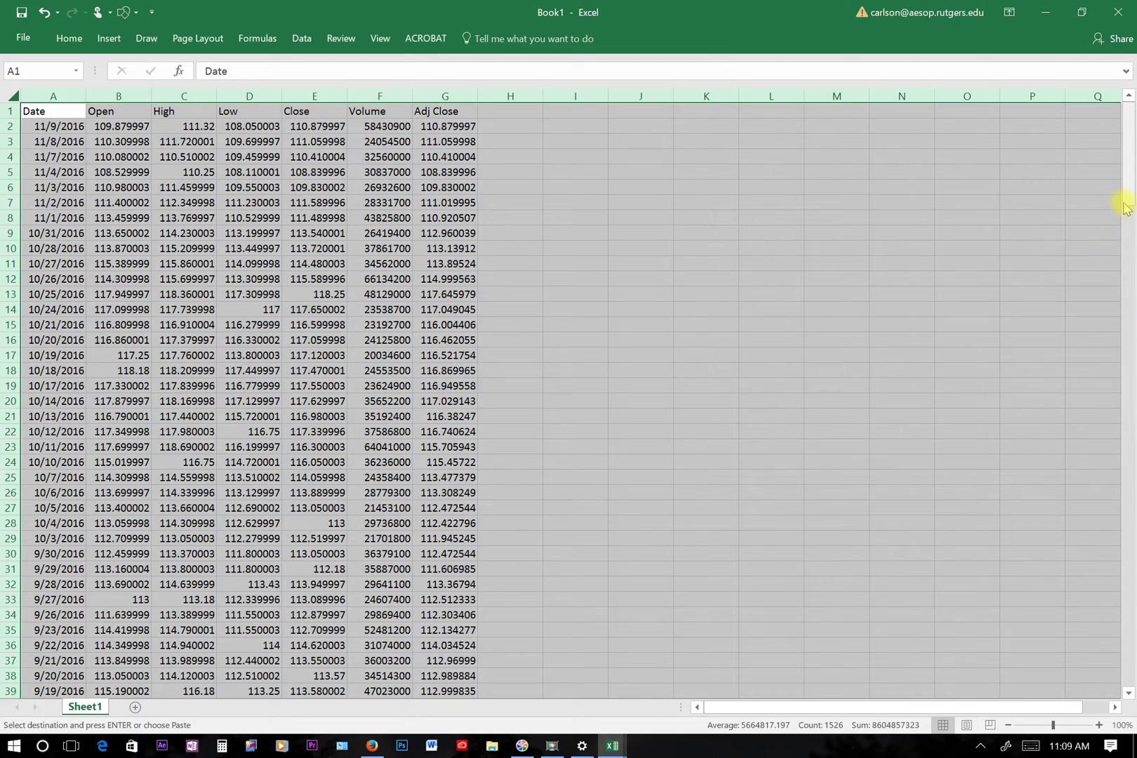
pyautogui.moveTo(1124, 207); pyautogui.dragTo(1120, 9)
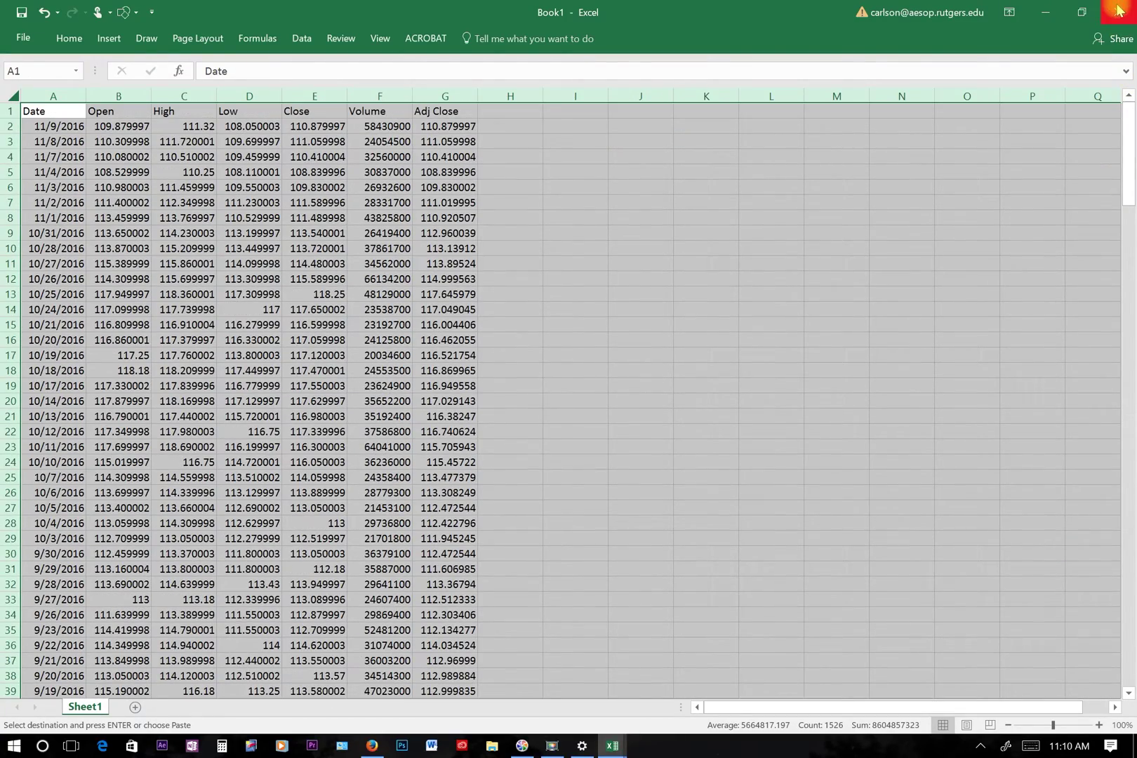
# Step: Sort the whole data set, which has headers, by Date values from oldest to newest
pyautogui.click(14, 96)
pyautogui.click(303, 42)
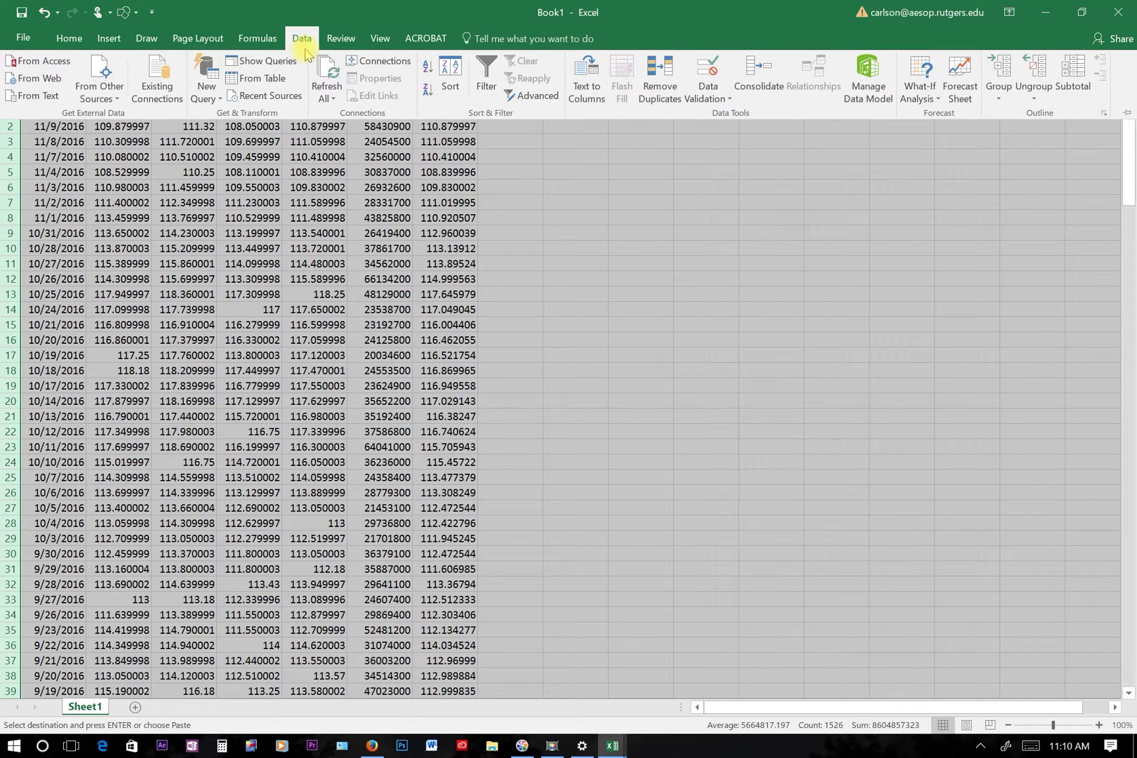
pyautogui.click(447, 79)
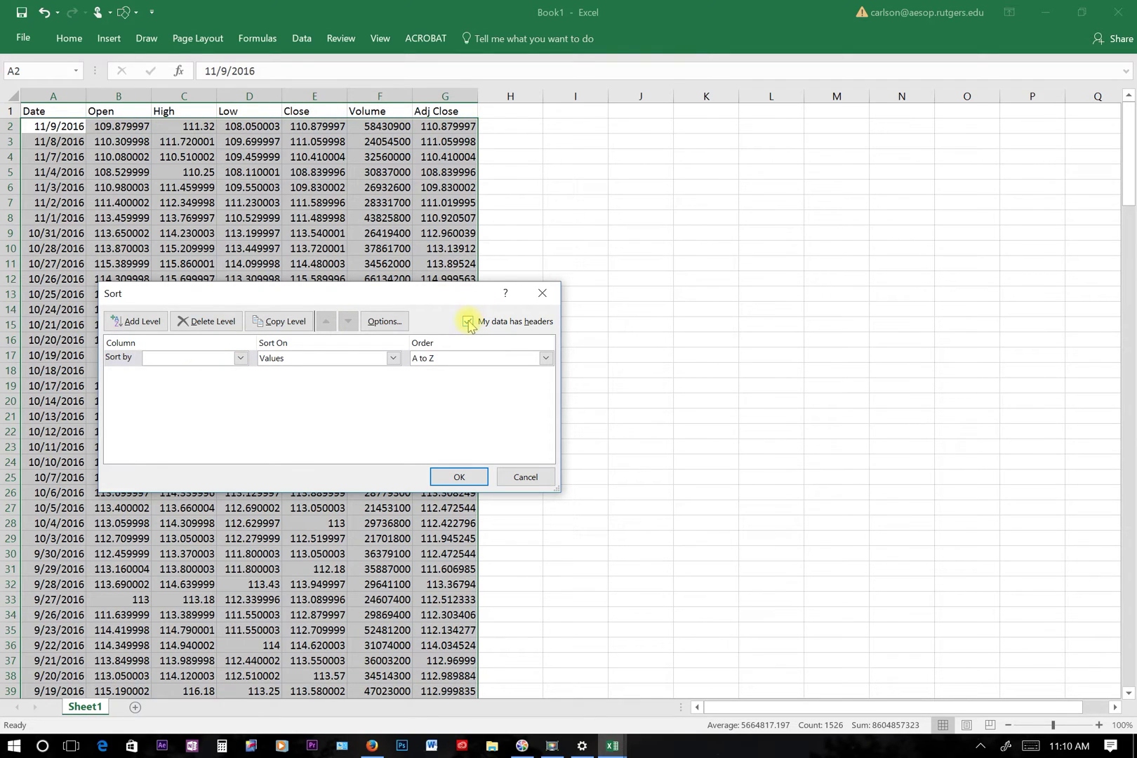
pyautogui.click(180, 359)
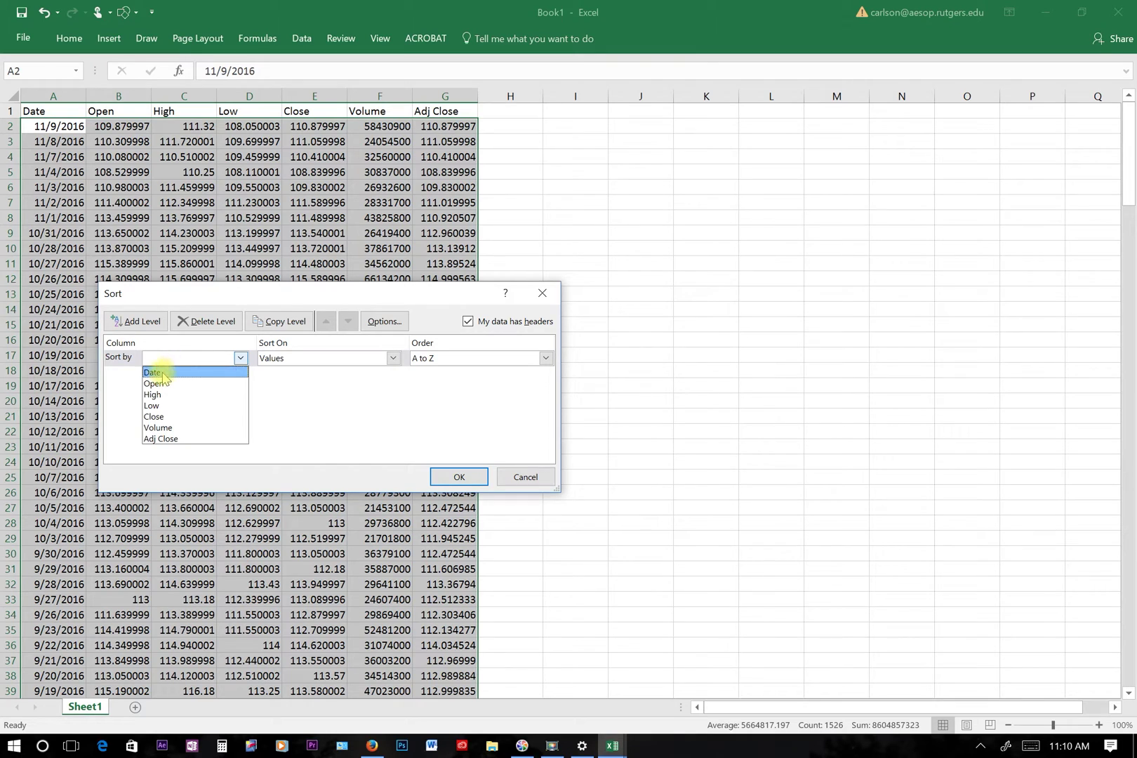
pyautogui.click(162, 373)
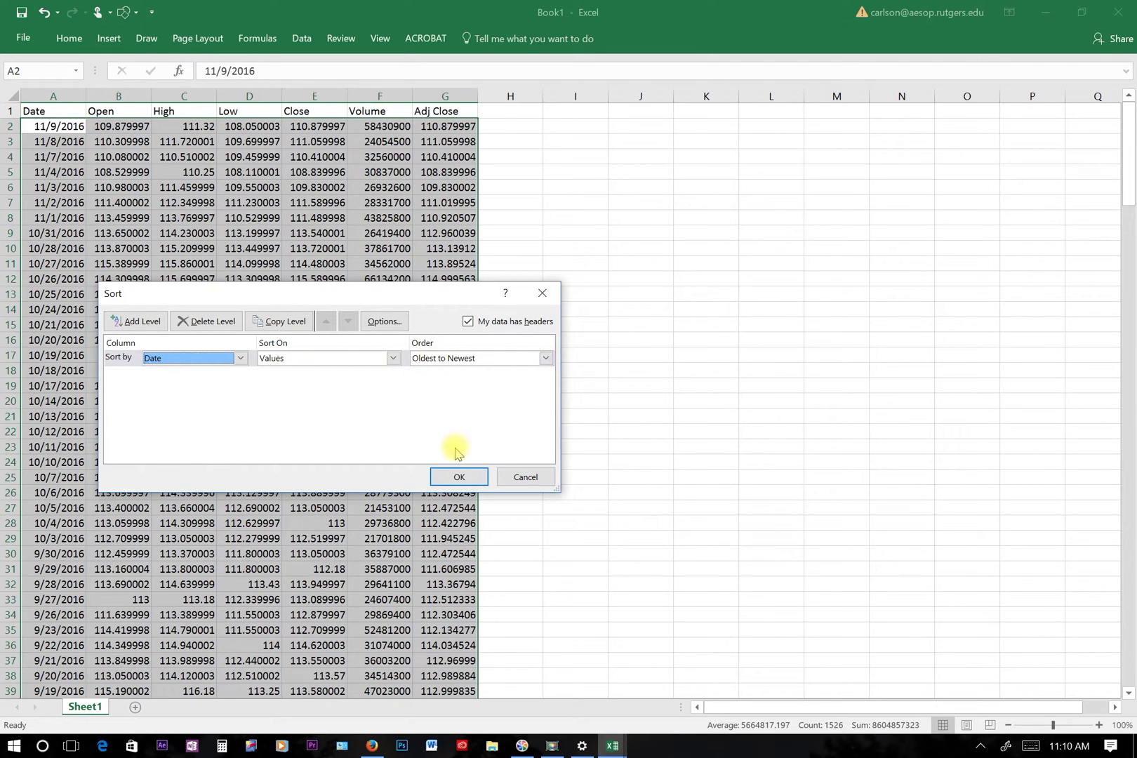
pyautogui.click(452, 477)
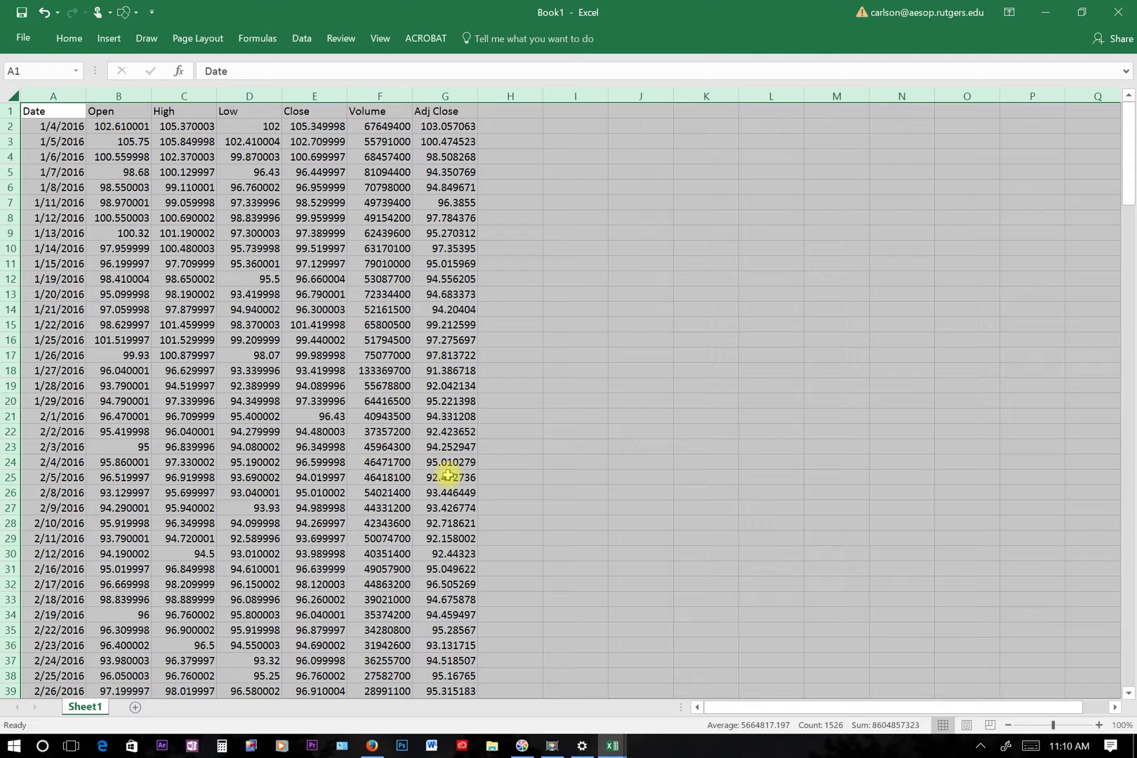
# Step: Delete the Adj Close column from the sheet
pyautogui.click(444, 95)
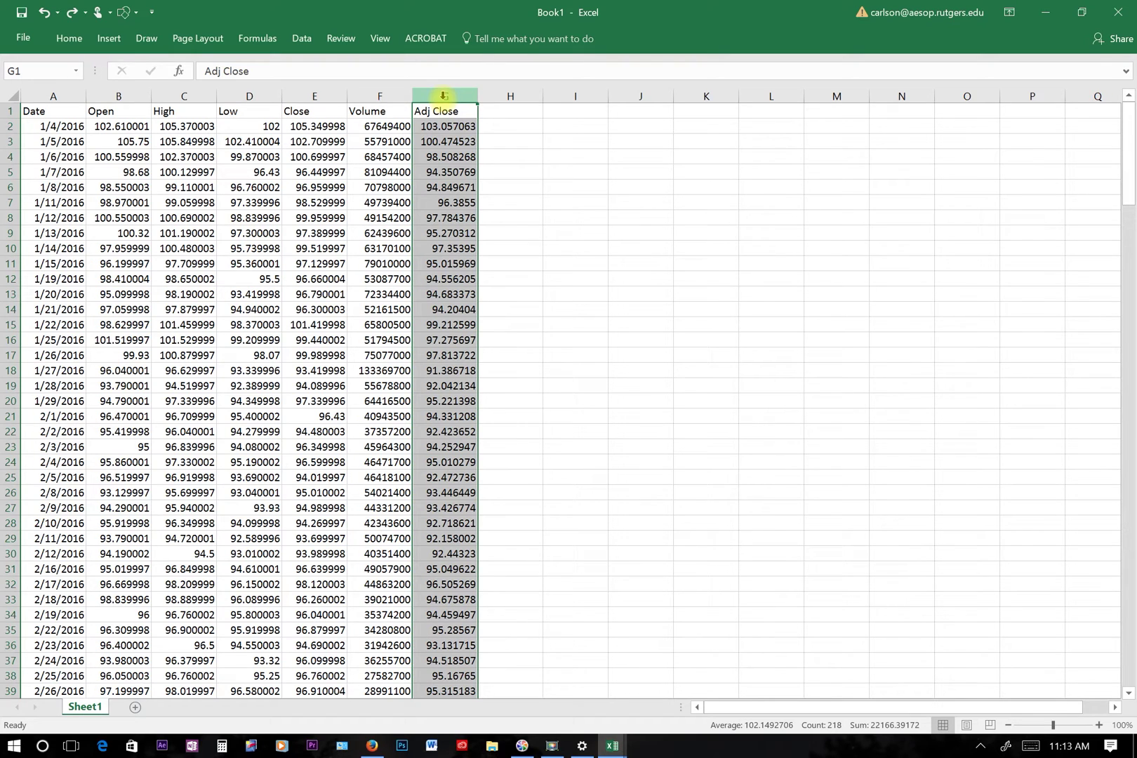
pyautogui.rightClick(444, 96)
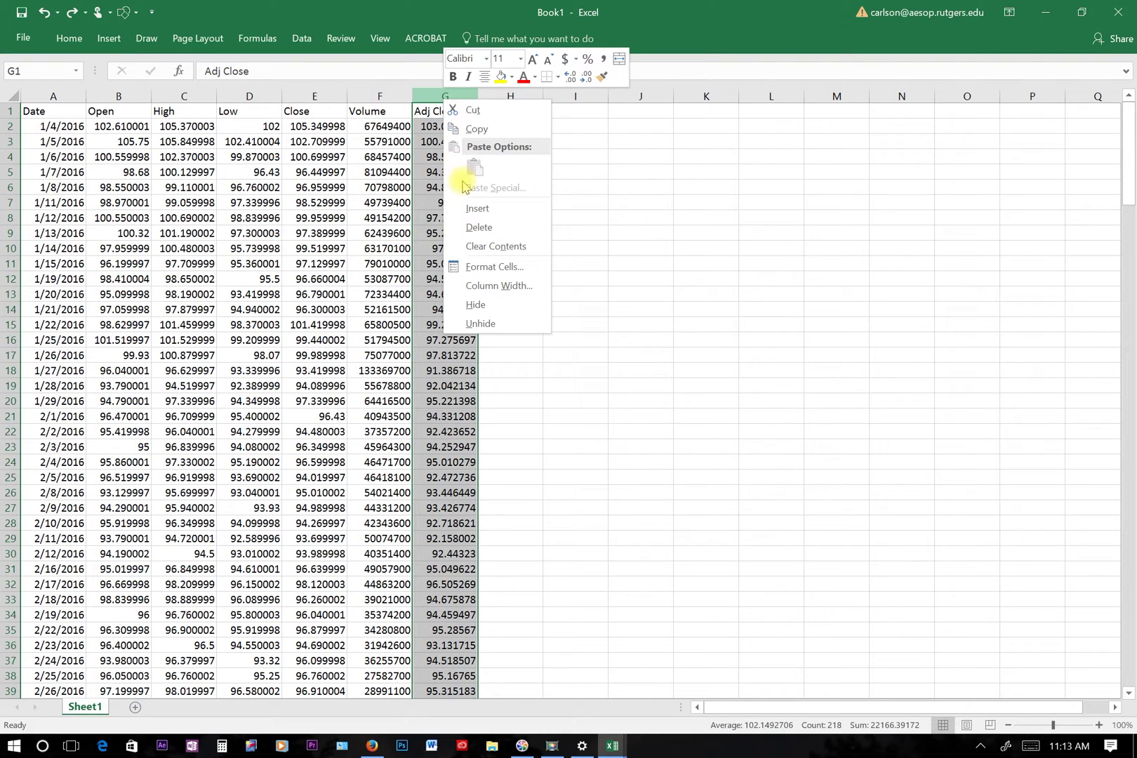
pyautogui.click(479, 227)
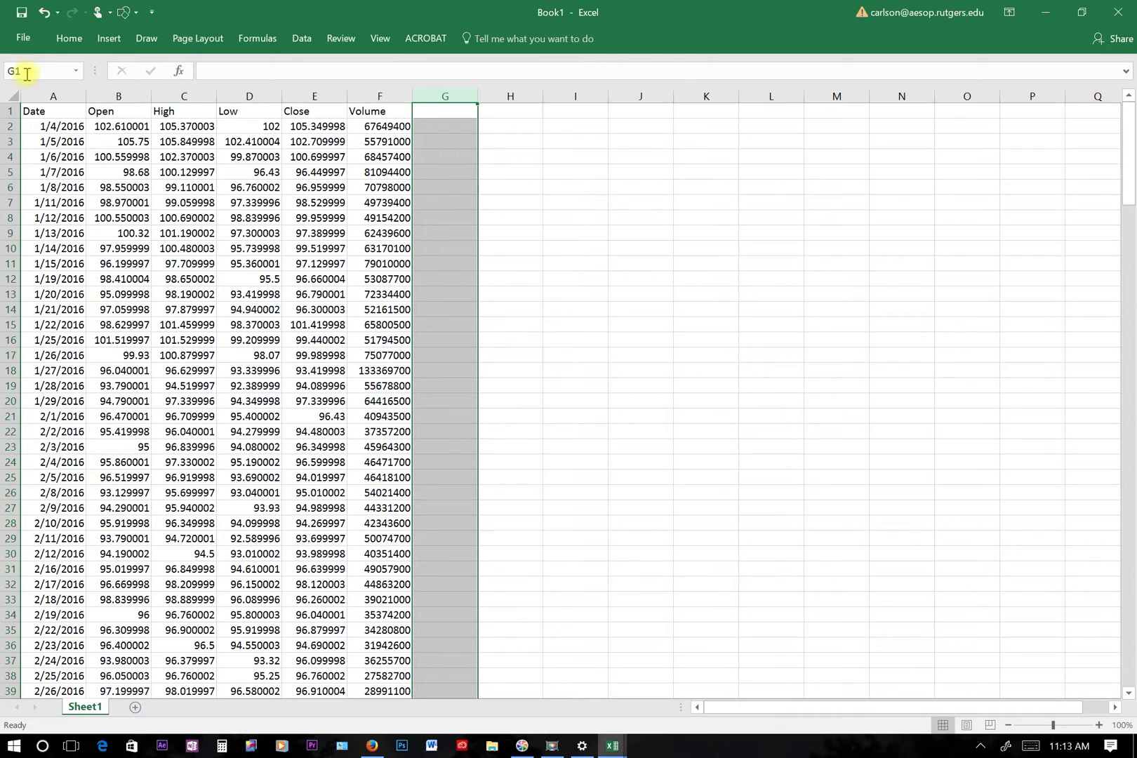
# Step: Examine which column order a Volume-High-Low-Close stock chart requires for columns A to F, without inserting the chart
pyautogui.moveTo(46, 95); pyautogui.dragTo(374, 119)
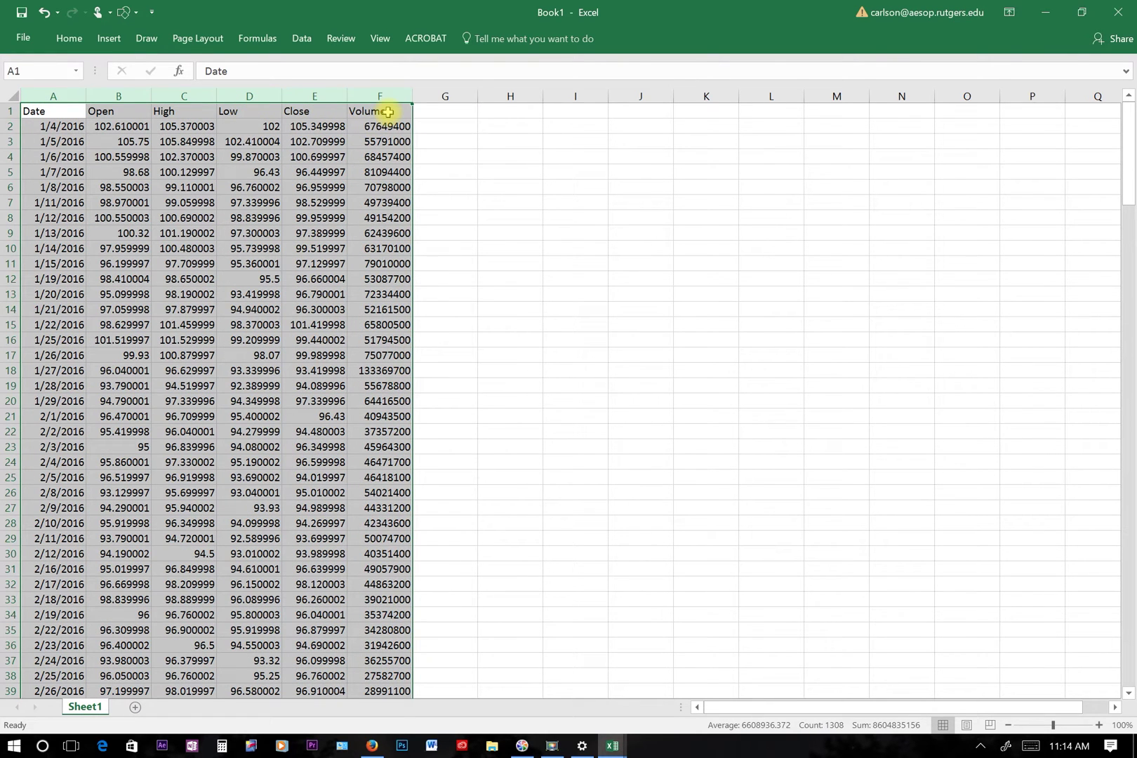
pyautogui.click(112, 41)
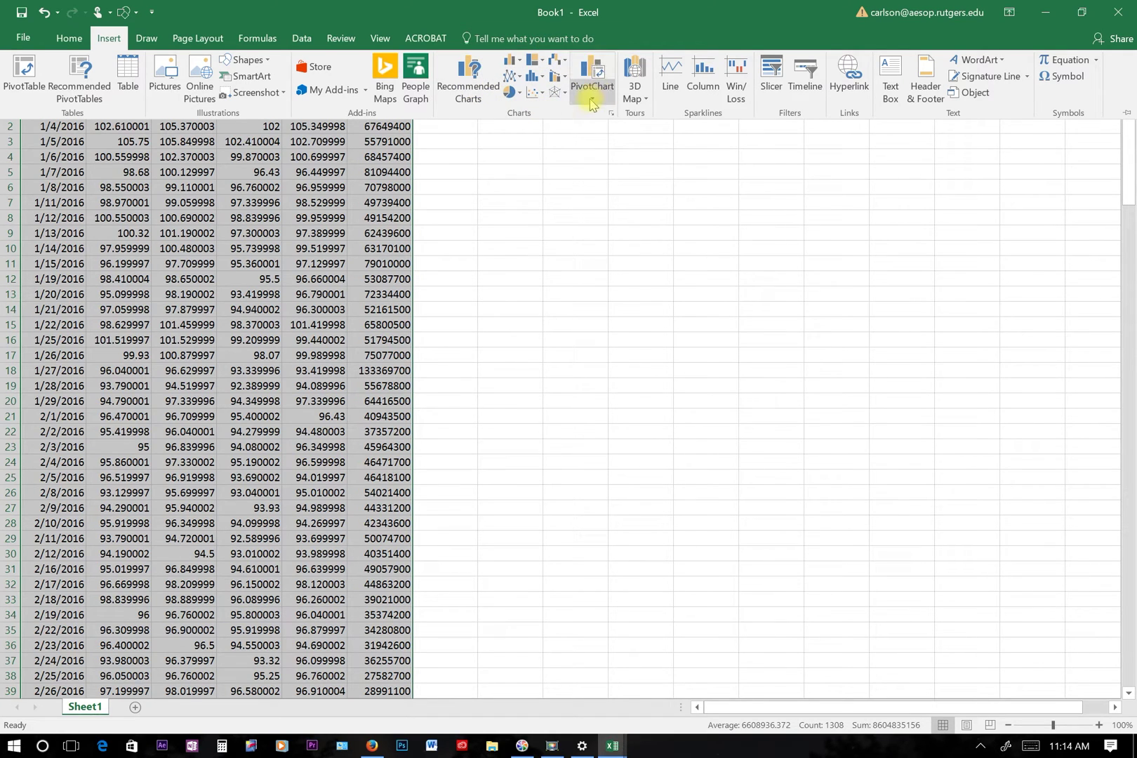
pyautogui.click(464, 85)
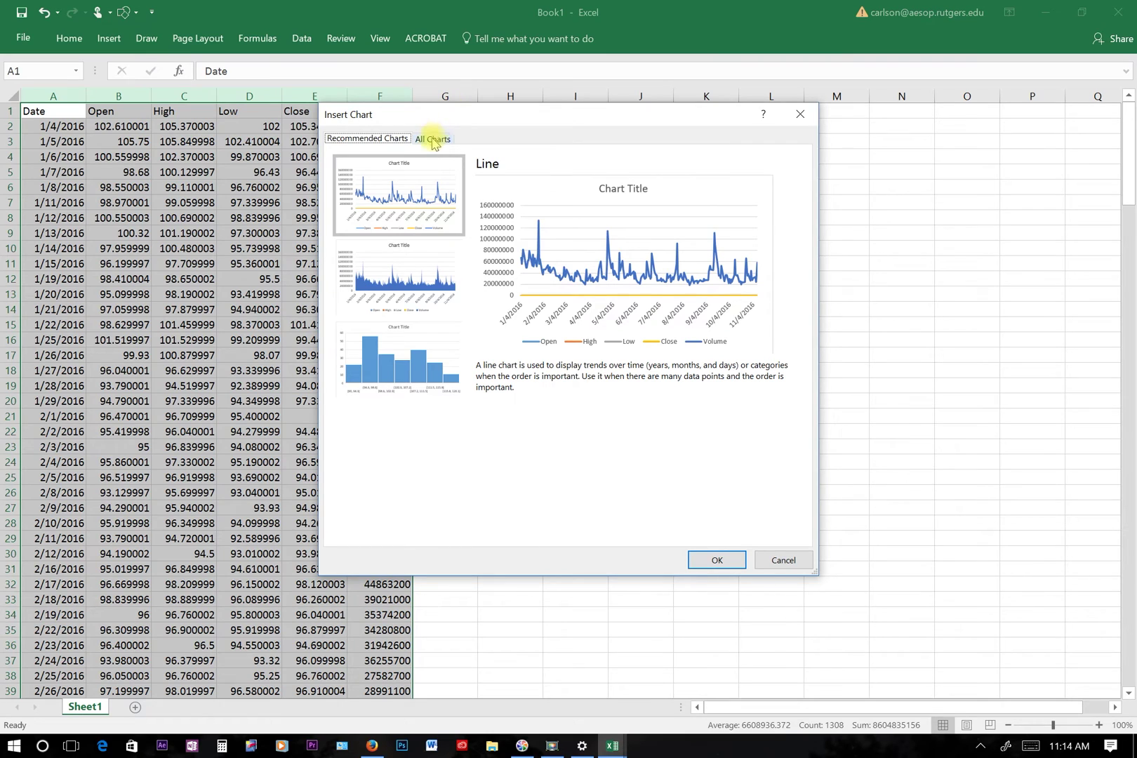
pyautogui.click(434, 139)
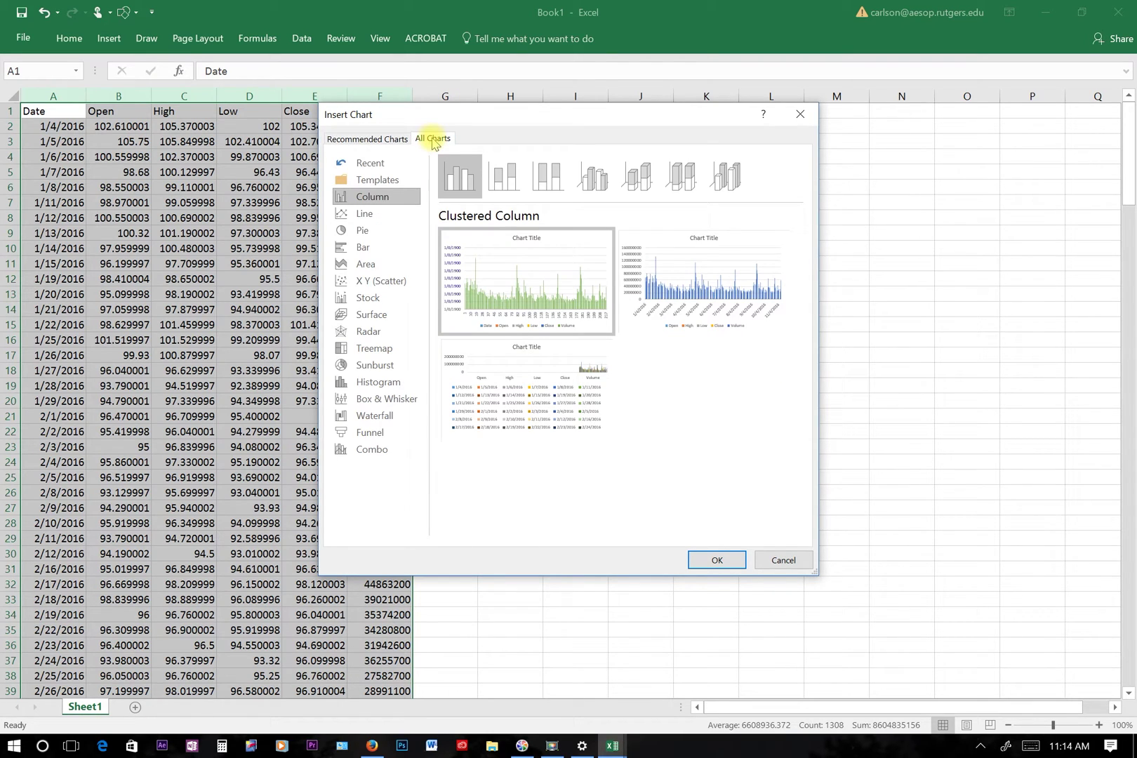
pyautogui.click(382, 299)
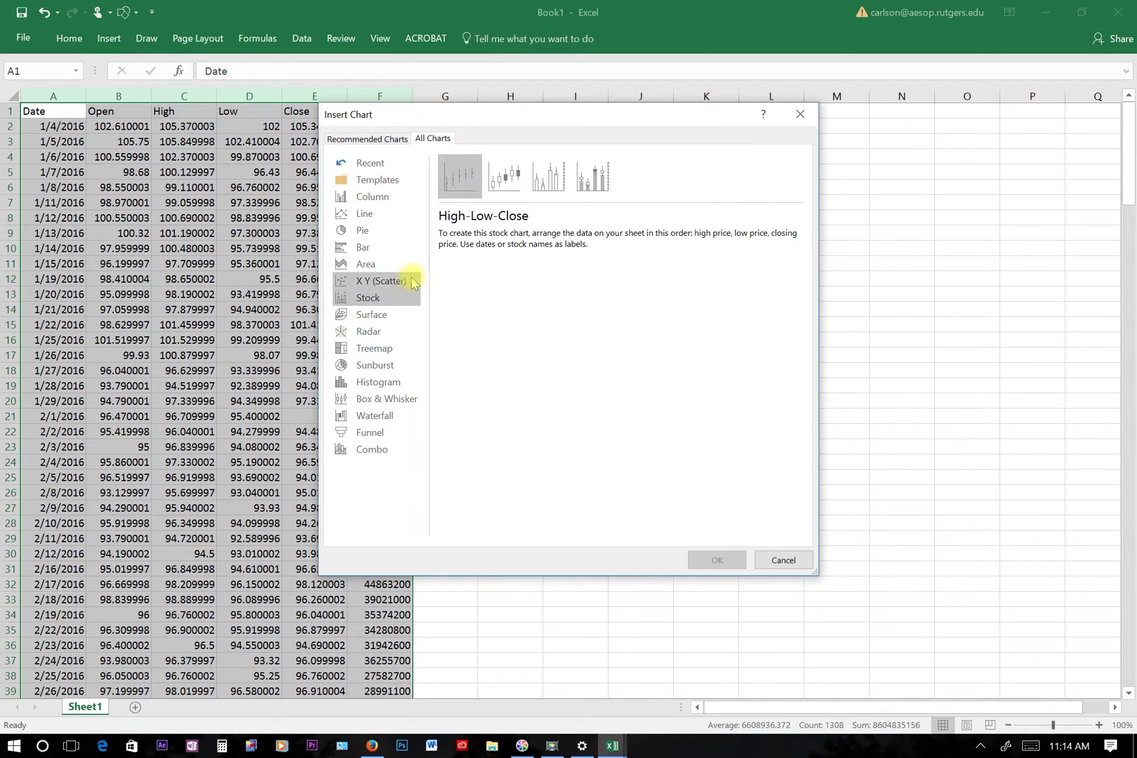
pyautogui.click(540, 177)
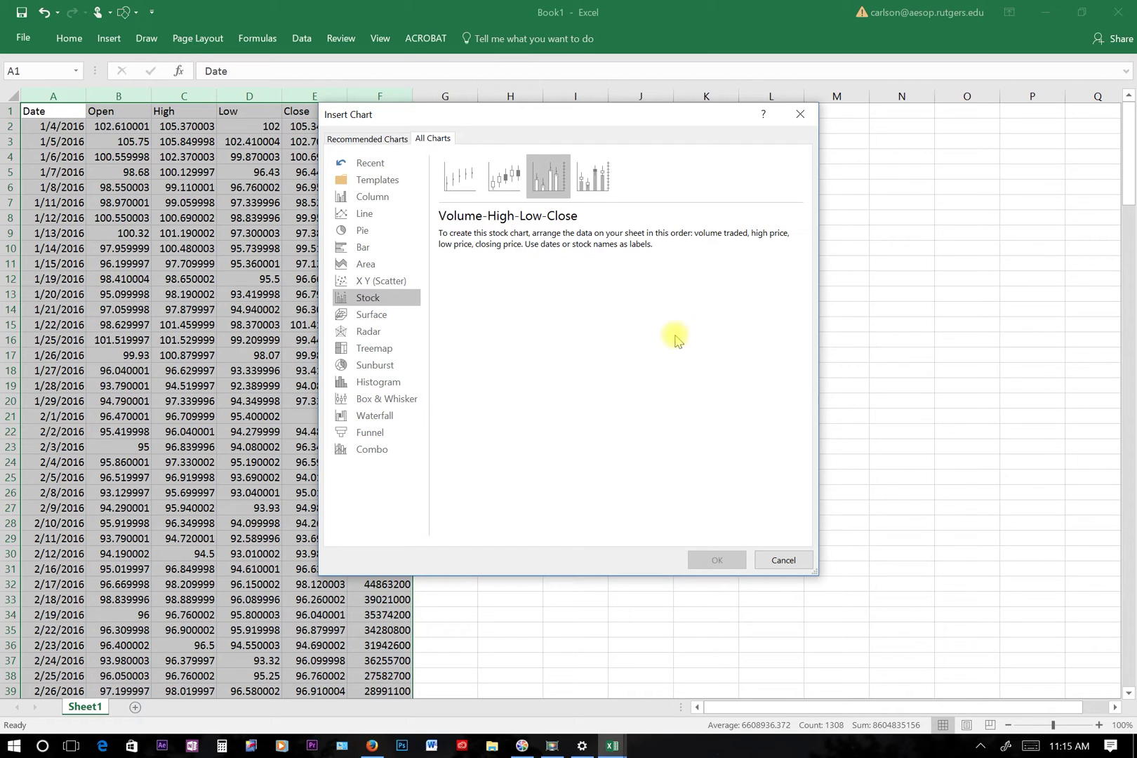
pyautogui.click(779, 561)
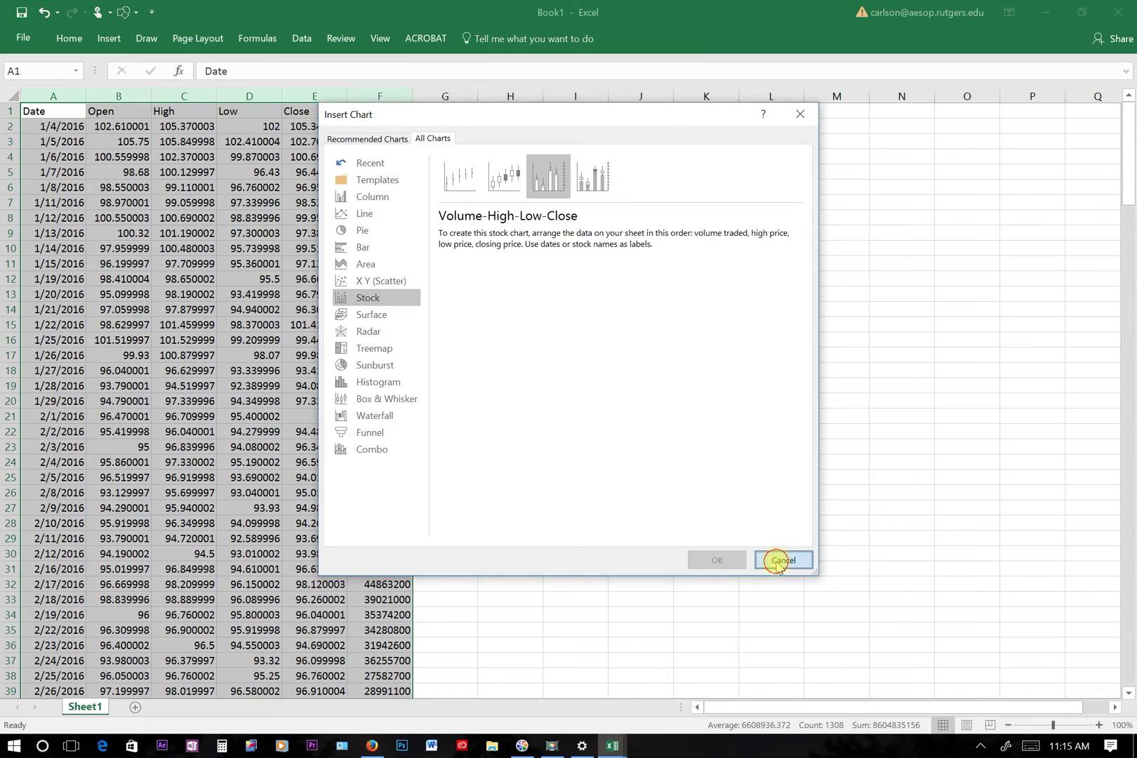
# Step: Delete the Open column from the sheet
pyautogui.click(110, 96)
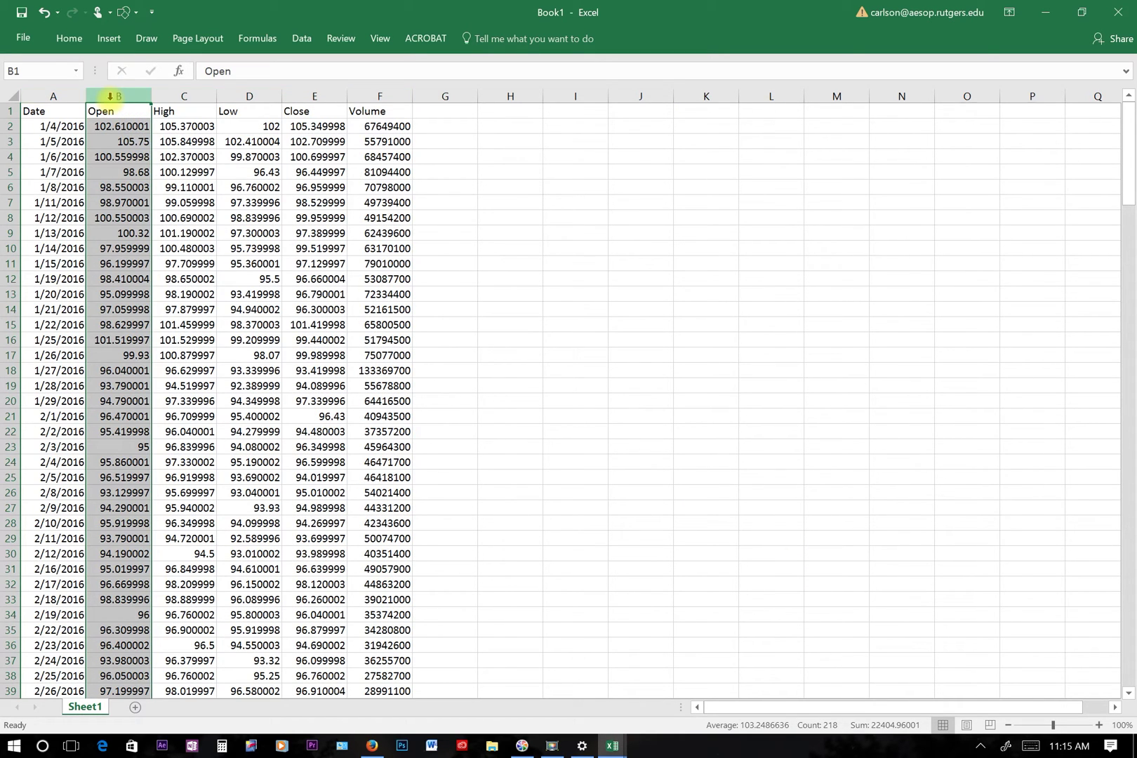
pyautogui.rightClick(110, 96)
pyautogui.click(140, 223)
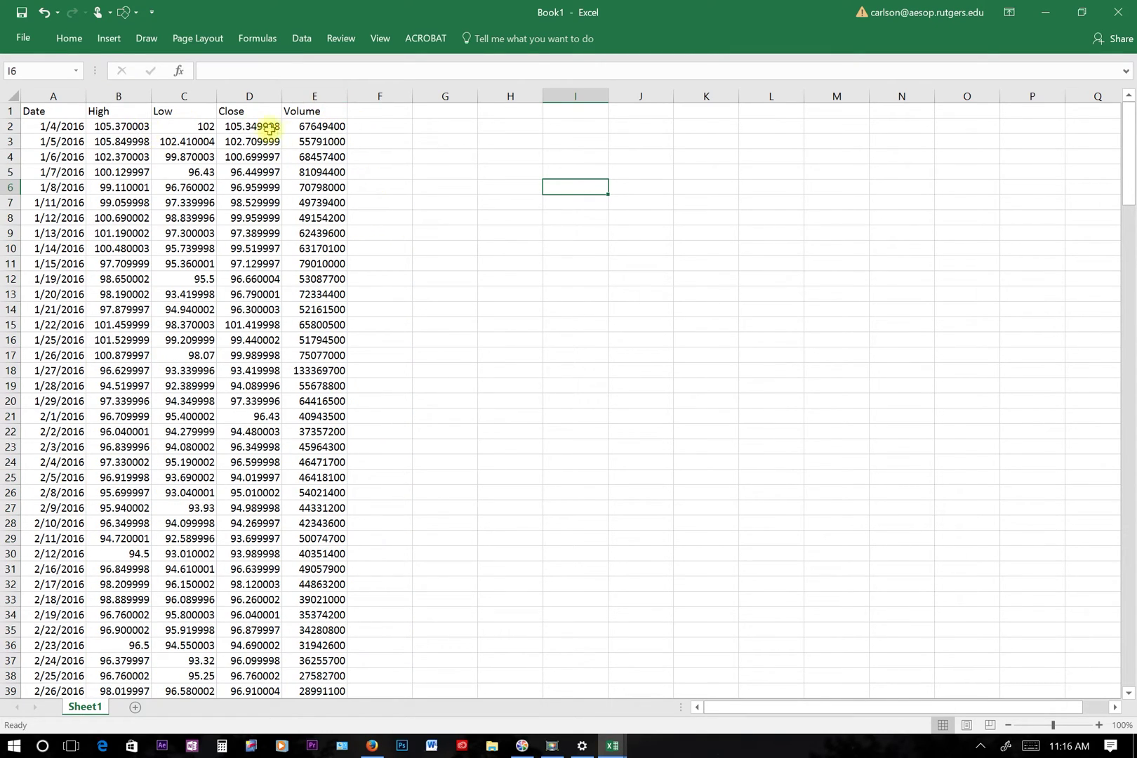
# Step: Move the Volume column so that it sits between the Date and High columns
pyautogui.click(307, 93)
pyautogui.rightClick(308, 97)
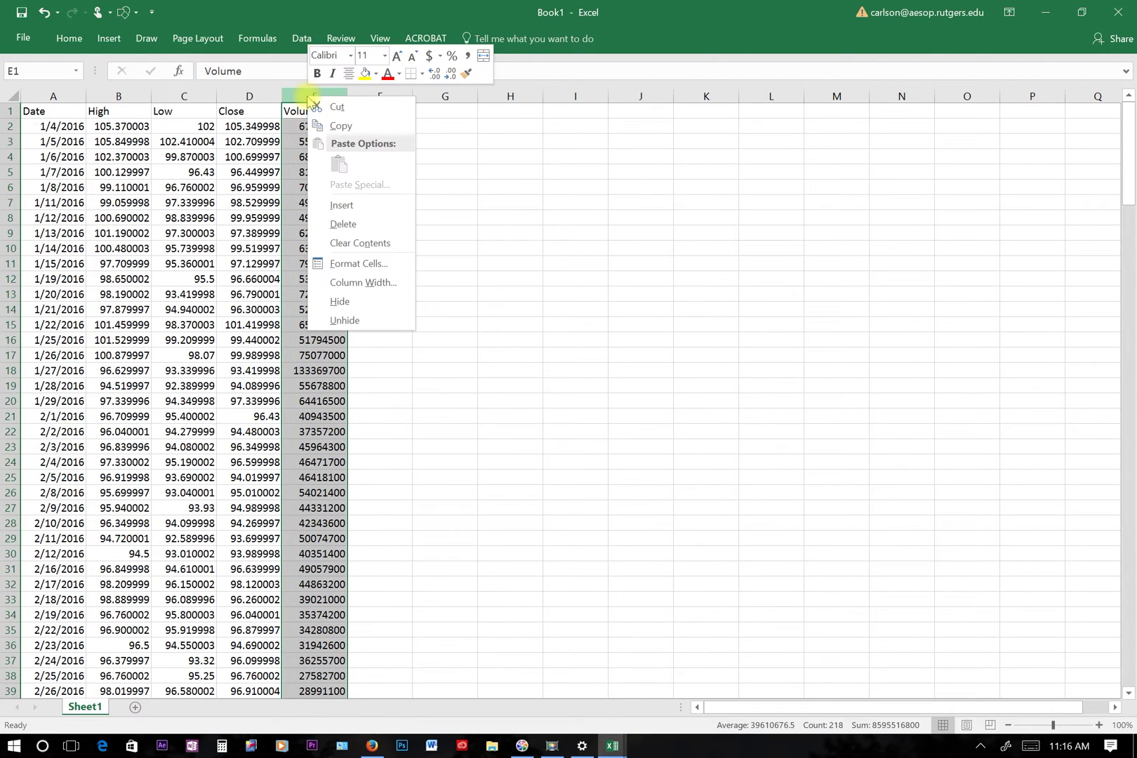
pyautogui.click(347, 104)
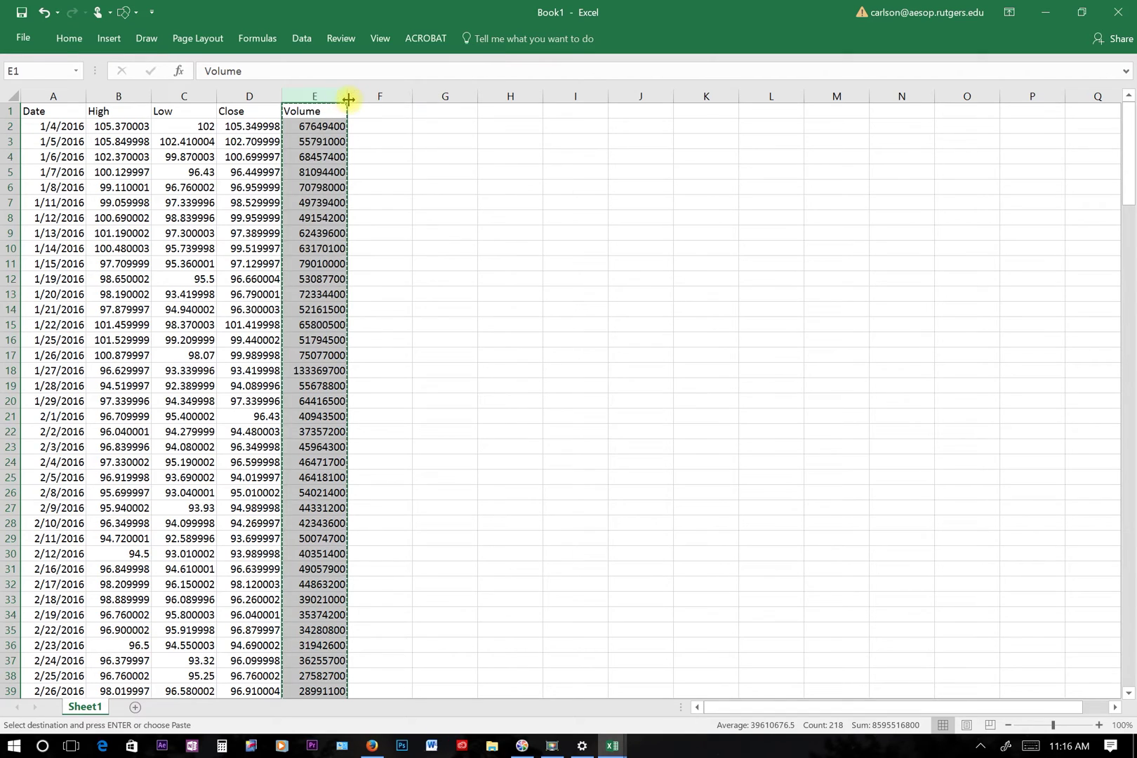
pyautogui.click(103, 97)
pyautogui.rightClick(107, 103)
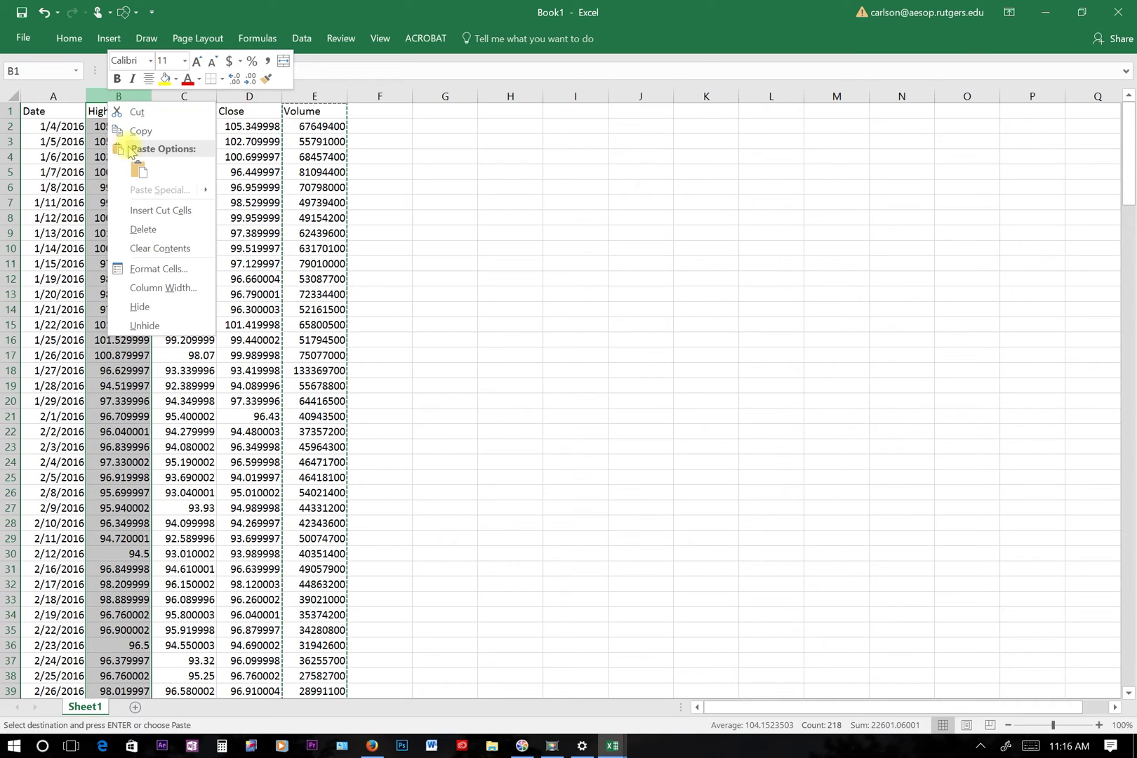
pyautogui.click(153, 212)
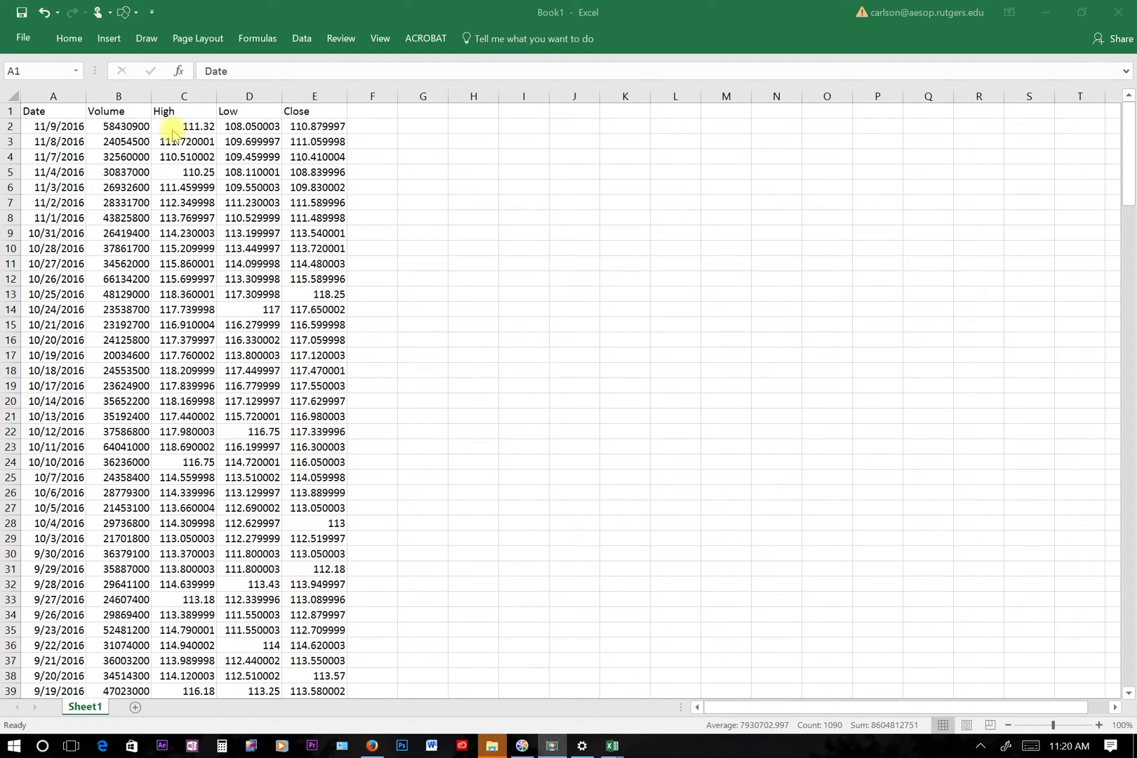
# Step: Insert a Volume-High-Low-Close stock chart from the entire data set
pyautogui.hotkey('ctrl', 'a')
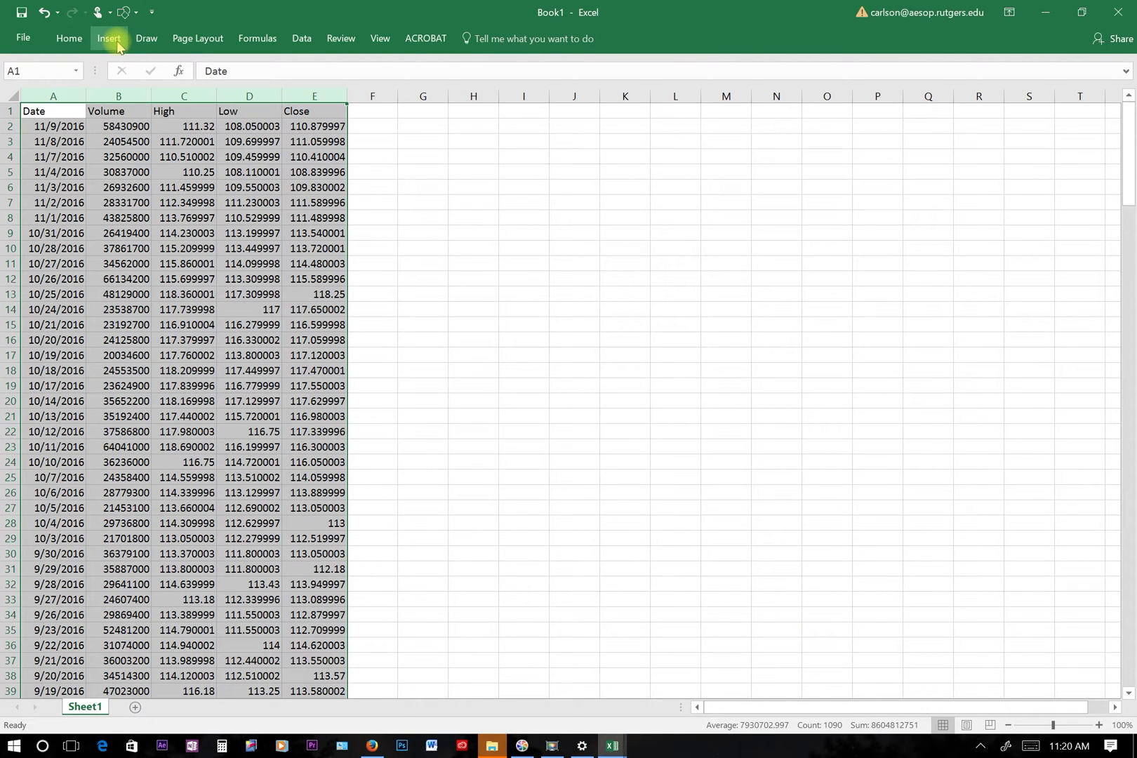
pyautogui.click(112, 41)
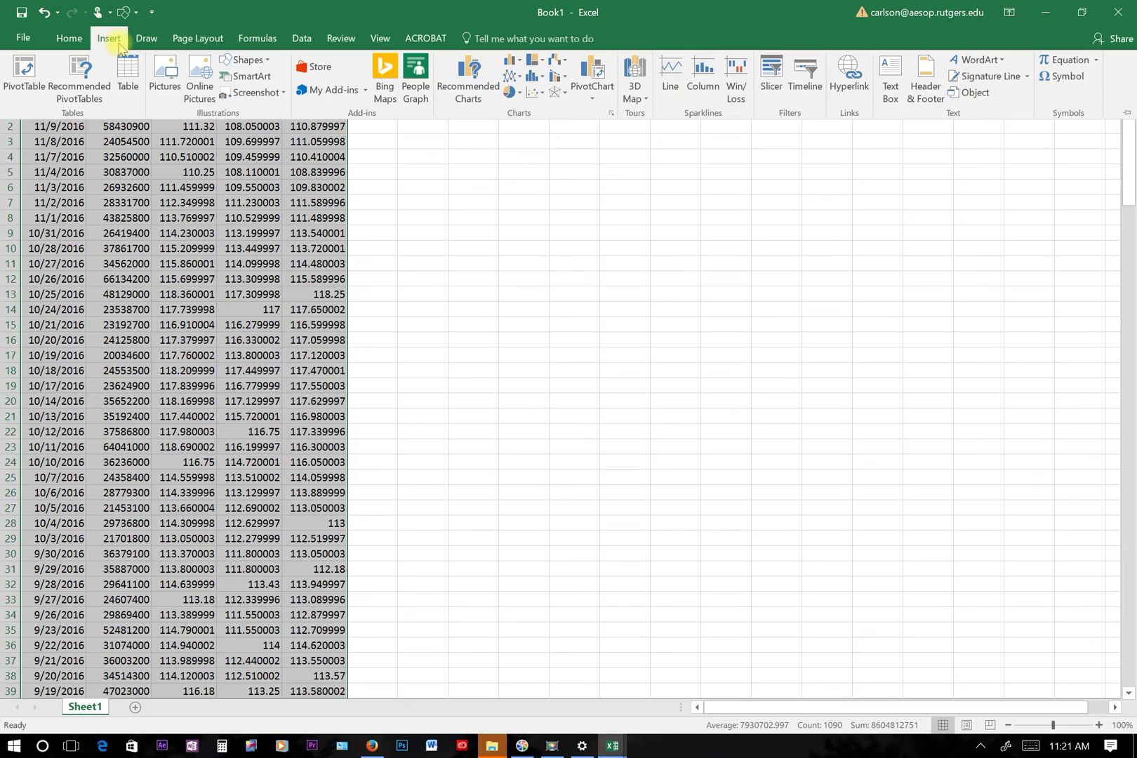
pyautogui.click(481, 88)
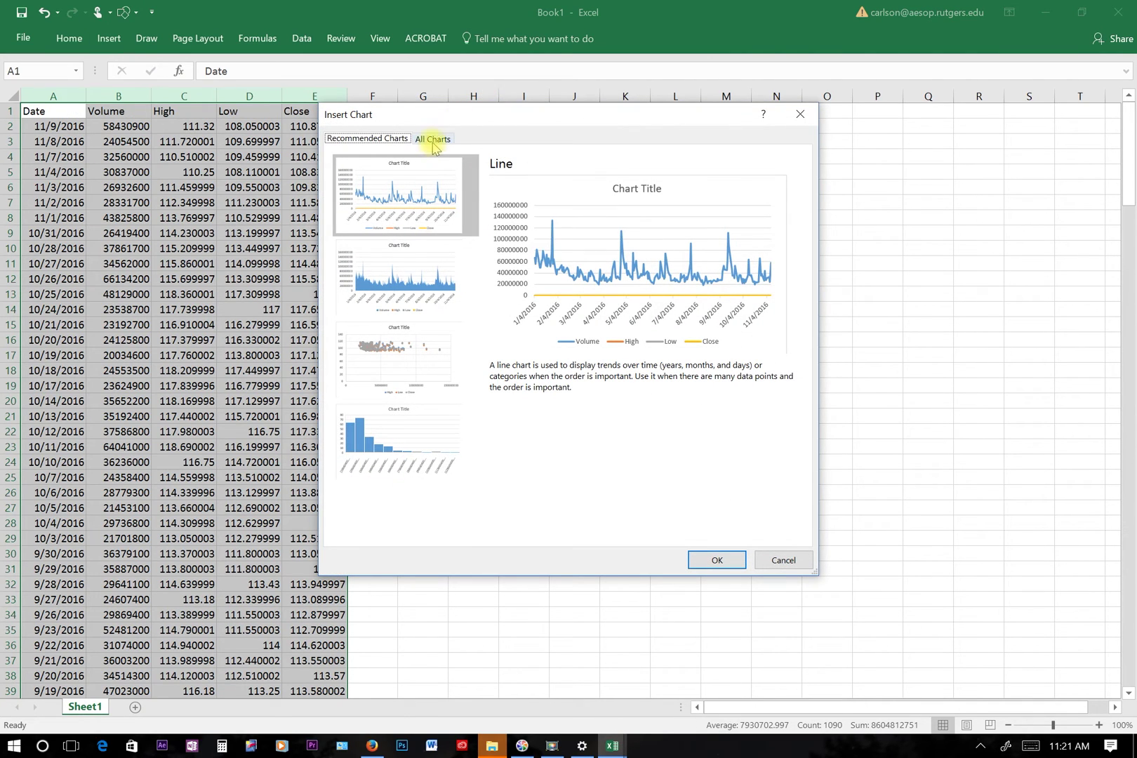
pyautogui.click(433, 140)
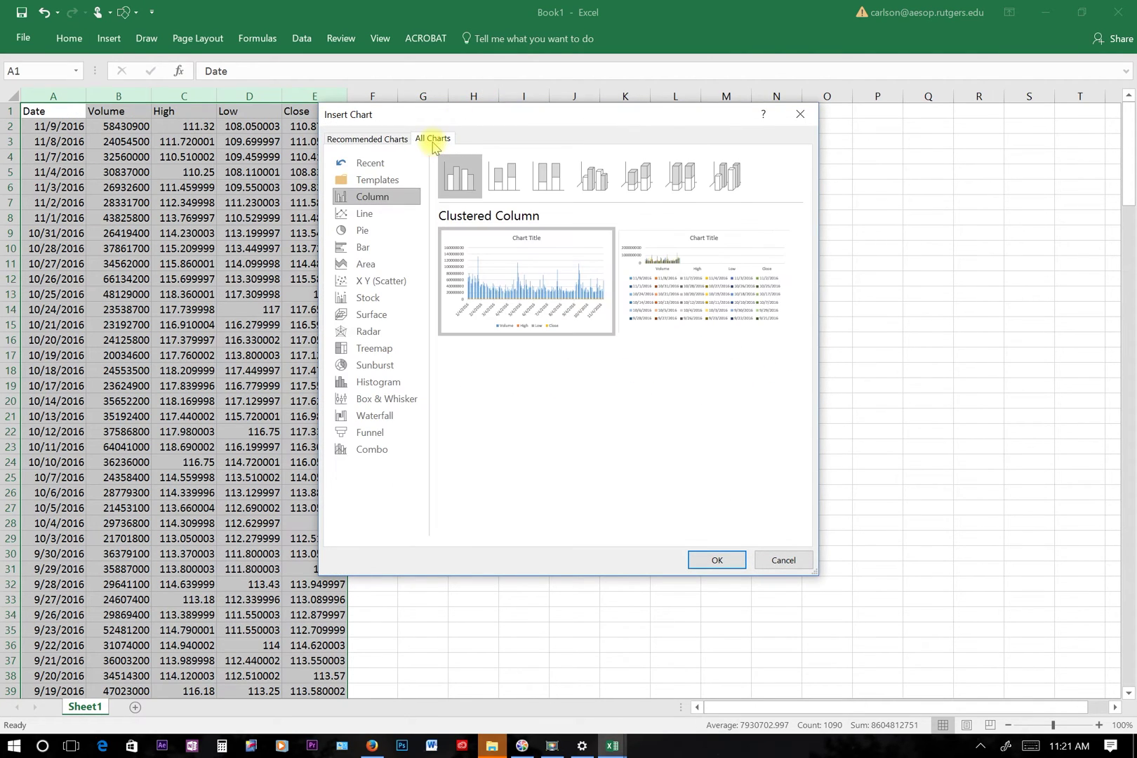
pyautogui.click(352, 303)
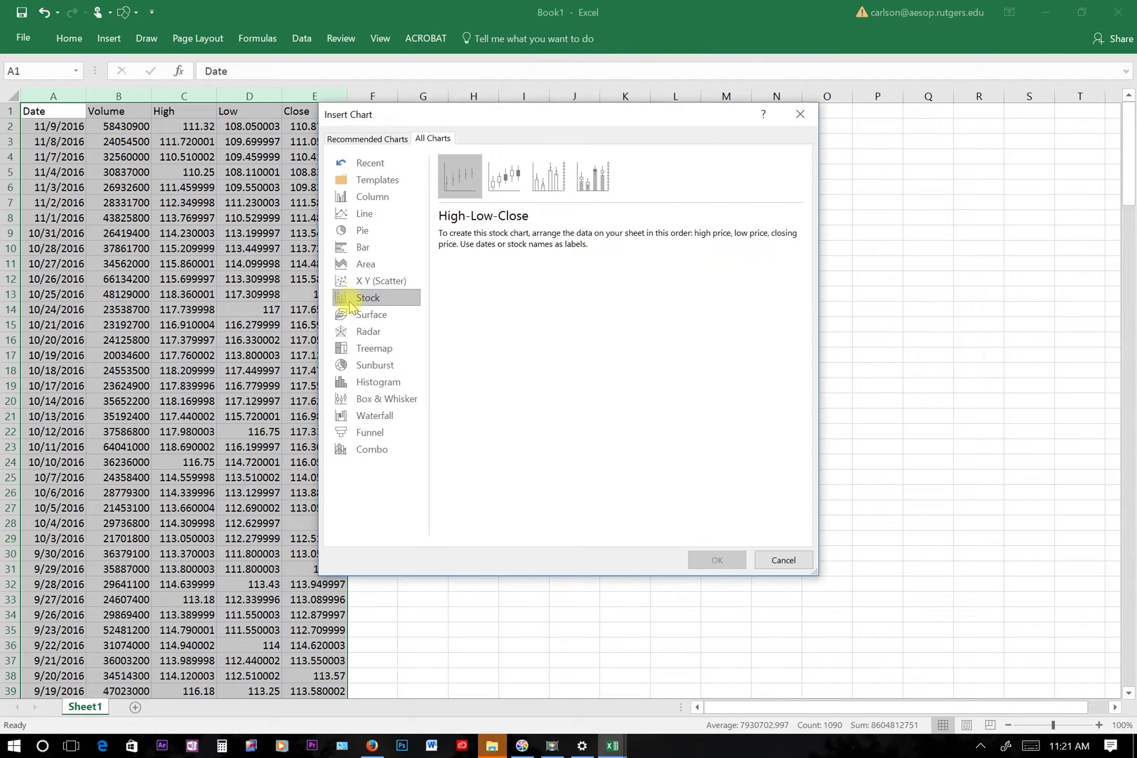
pyautogui.click(549, 186)
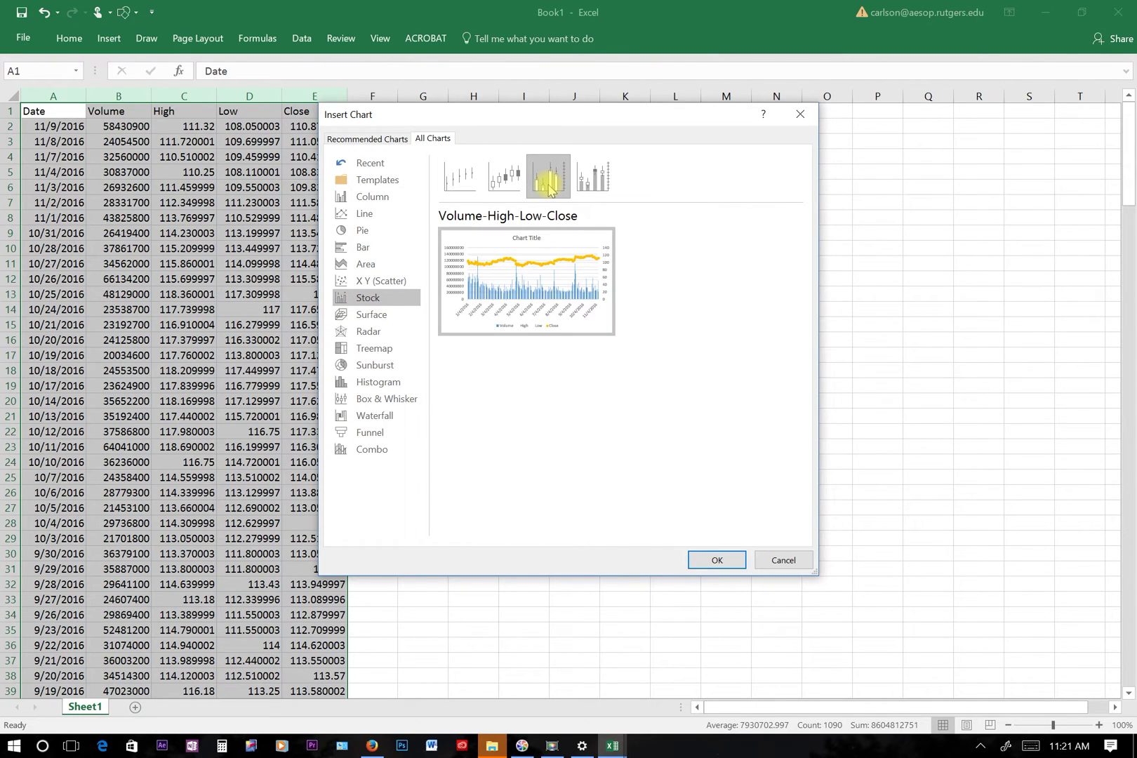
pyautogui.moveTo(528, 284)
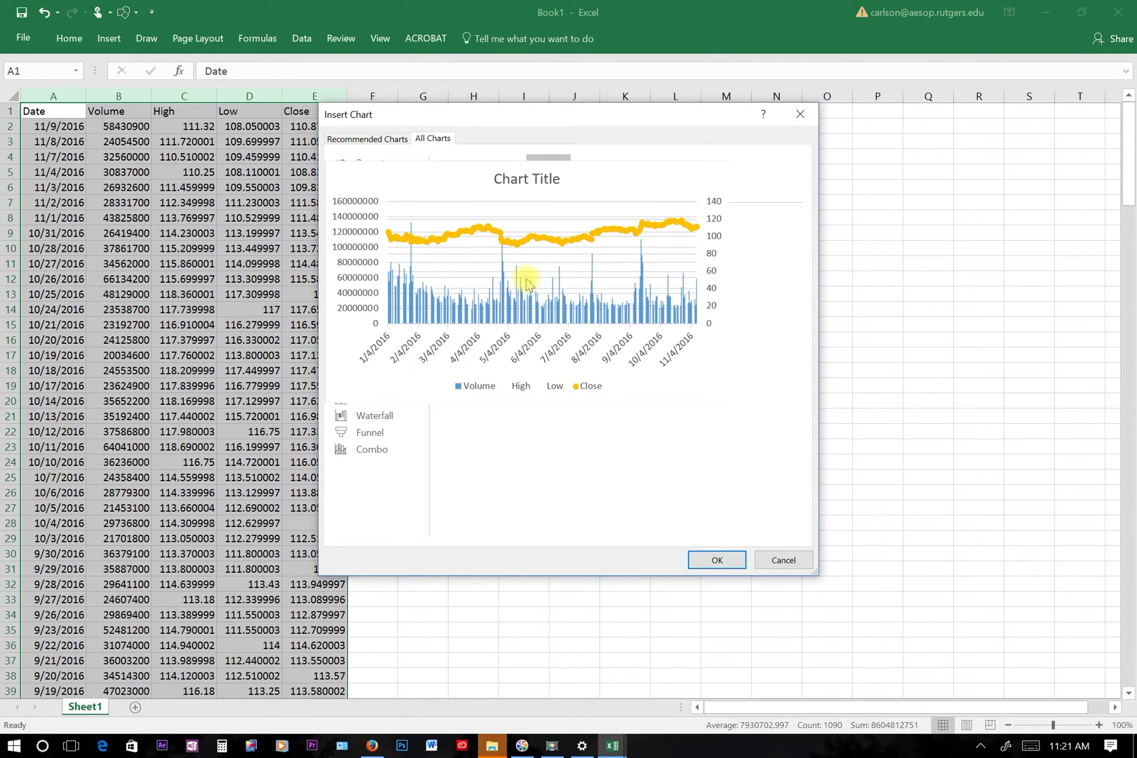
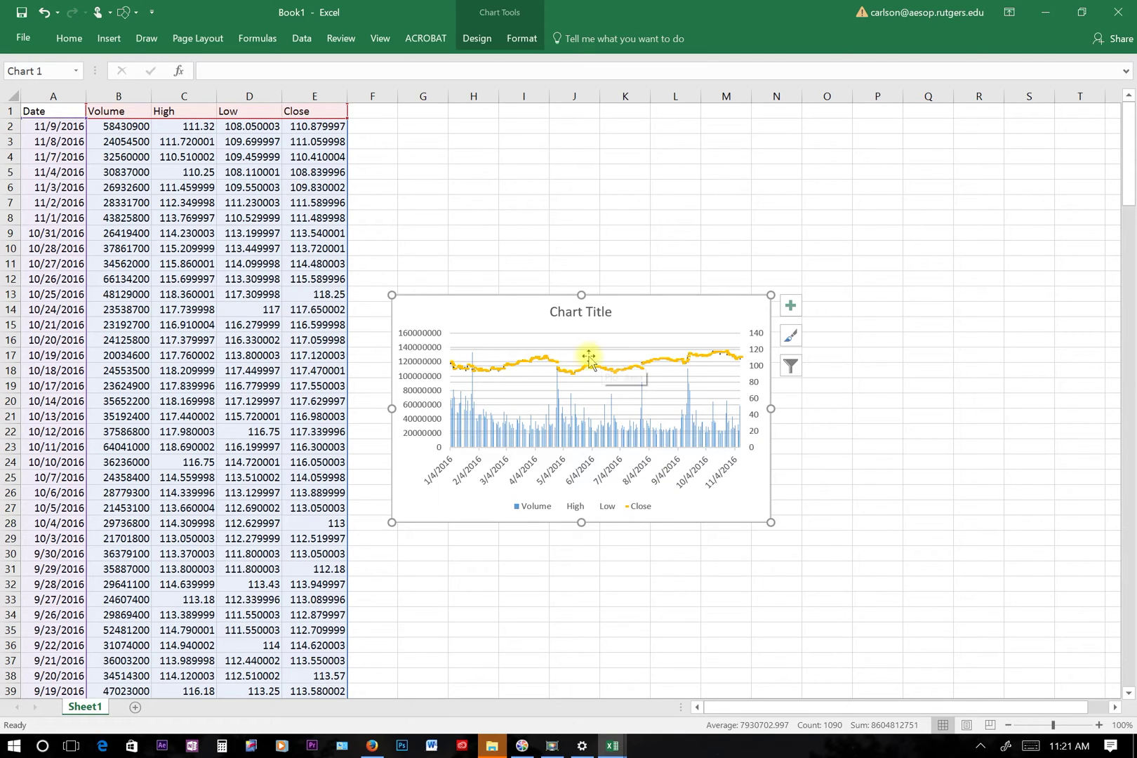
# Step: Move the stock chart to a new sheet named Apple Stock Graph
pyautogui.rightClick(625, 358)
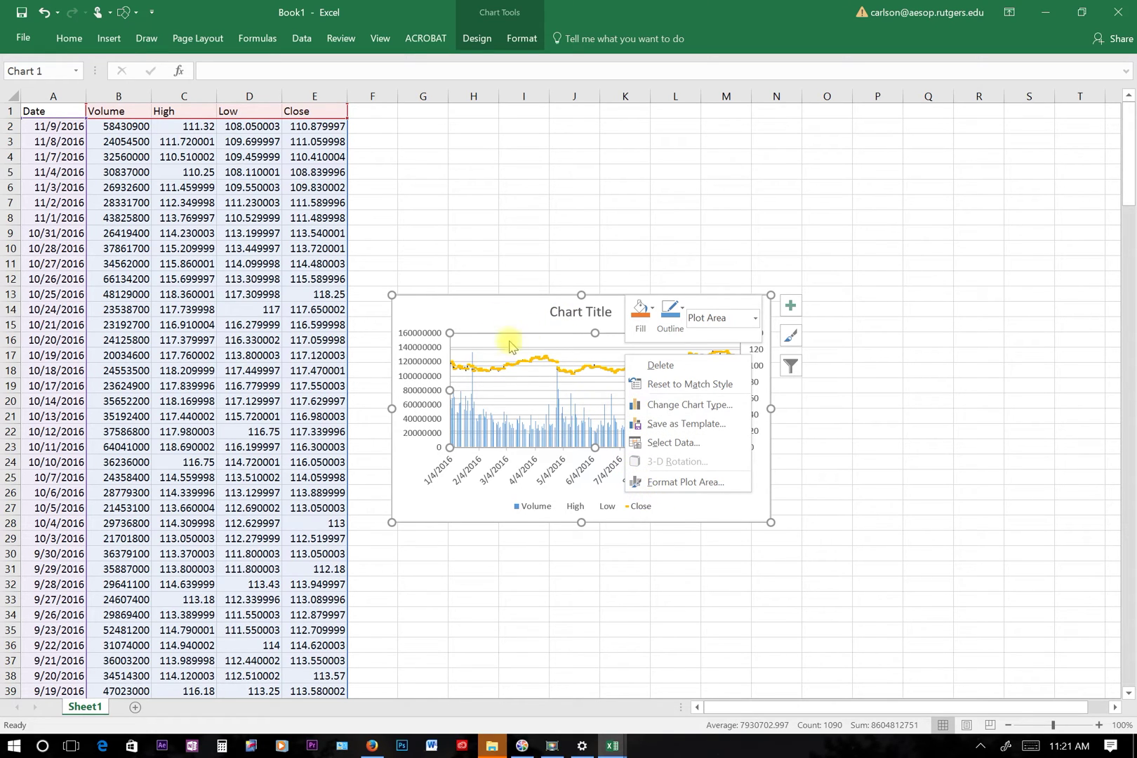
pyautogui.click(518, 382)
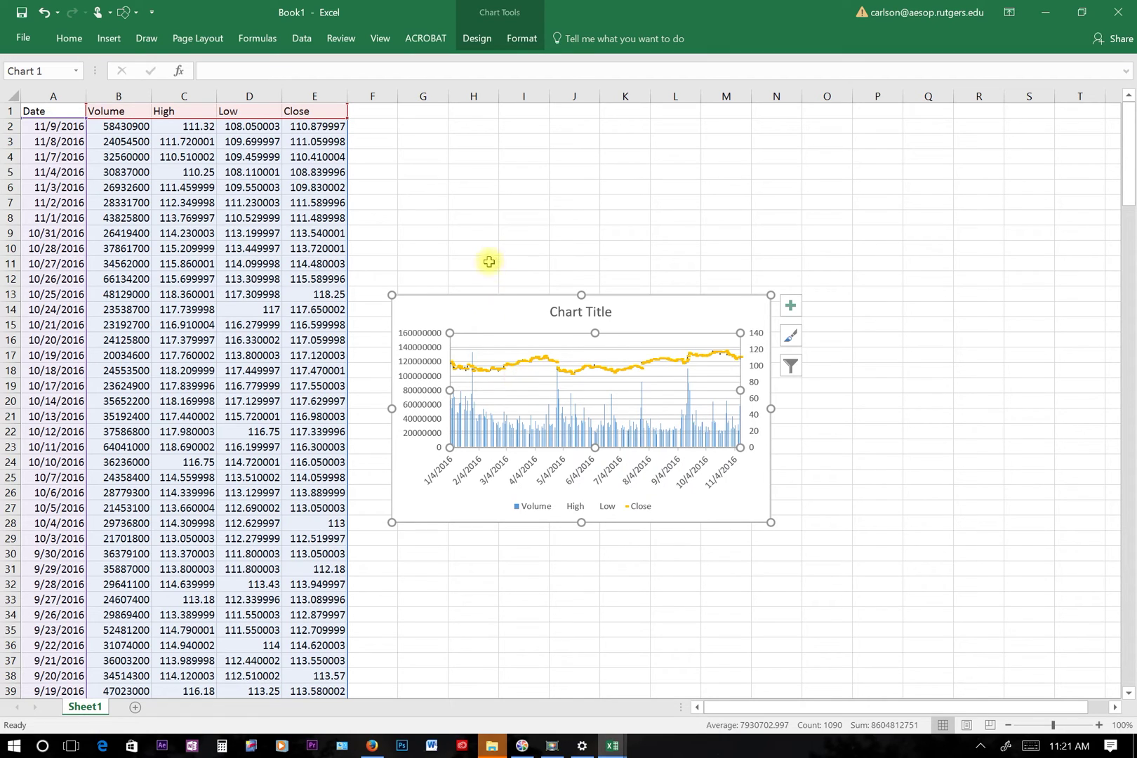
pyautogui.rightClick(492, 317)
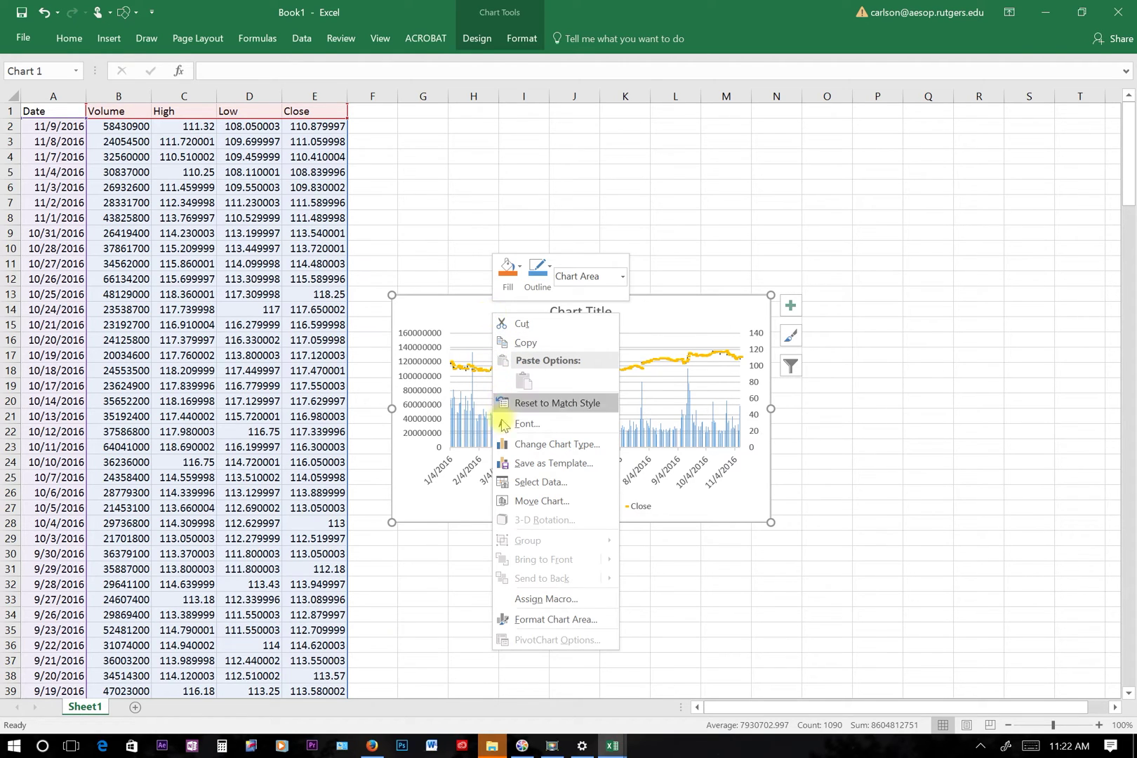
pyautogui.click(532, 501)
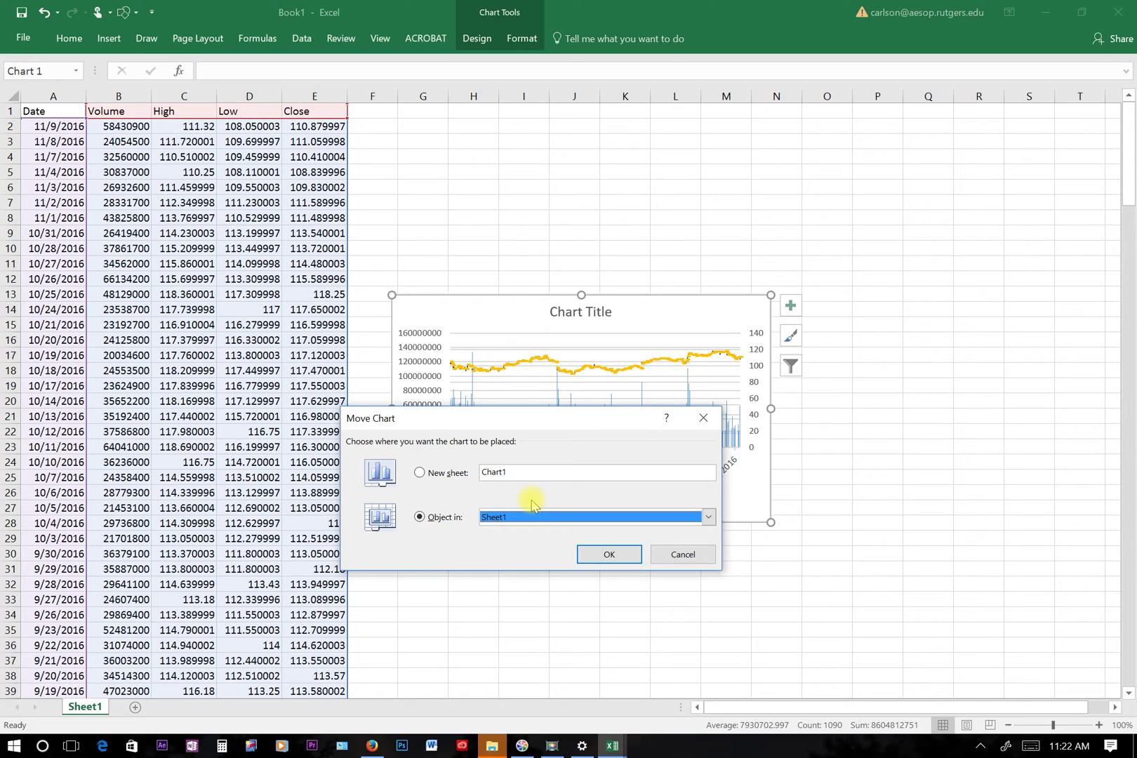
pyautogui.click(420, 473)
pyautogui.write('Apple Stock Graph')
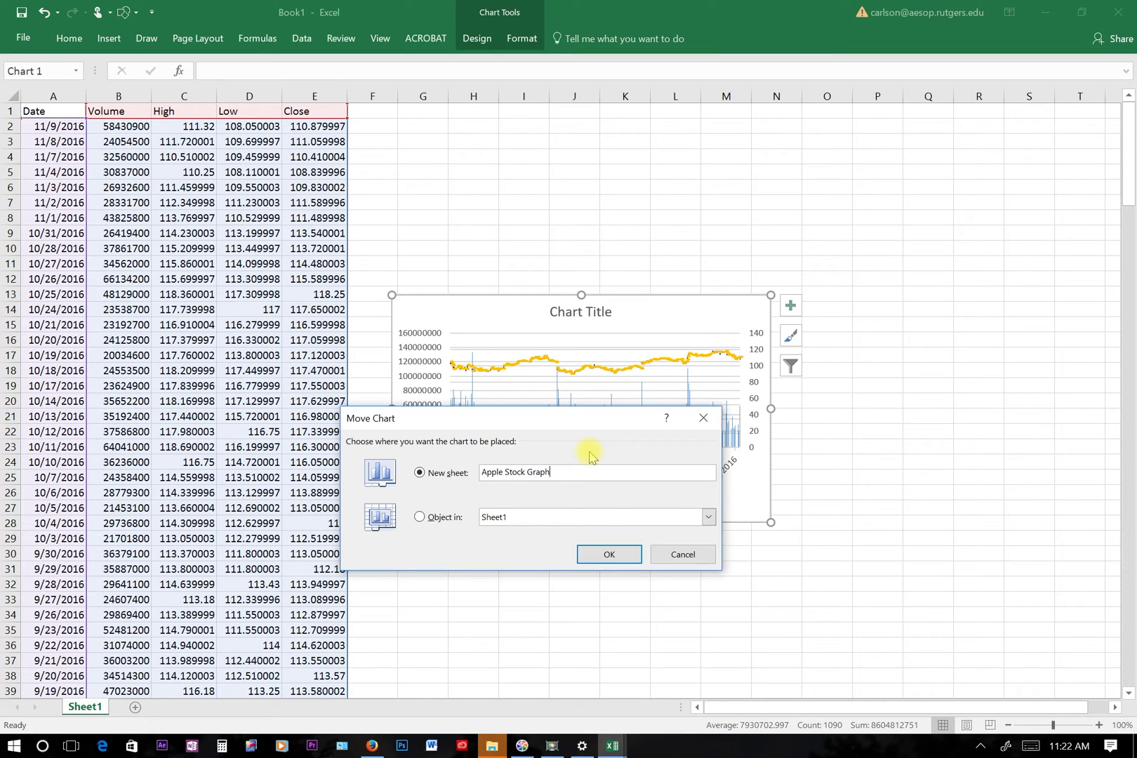
pyautogui.click(606, 554)
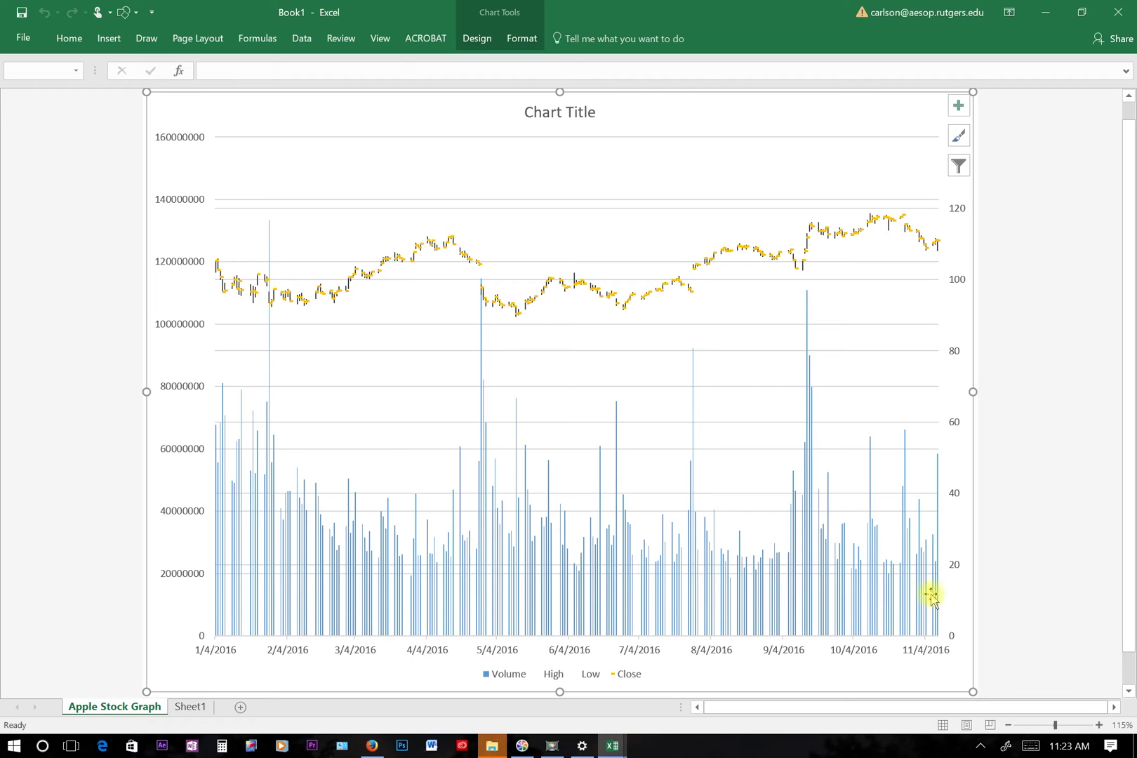
# Step: Open the axis formatting options for the primary vertical axis, which carries the volume values
pyautogui.moveTo(819, 612)
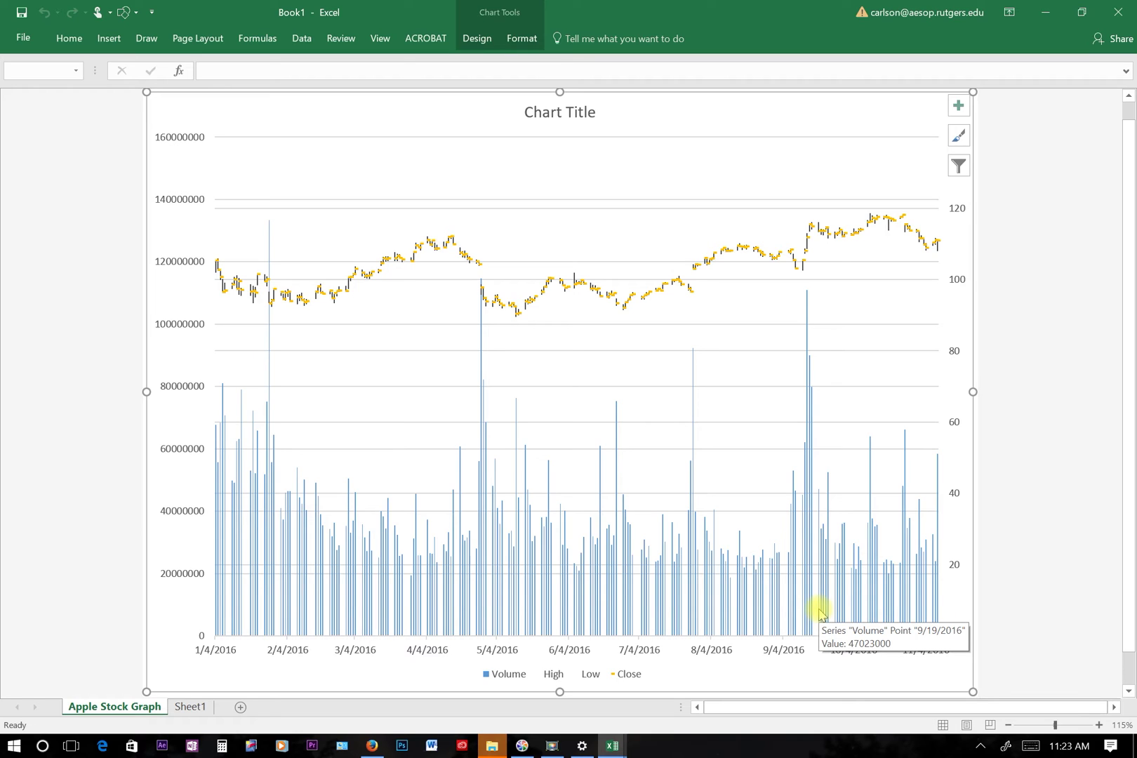
pyautogui.click(184, 572)
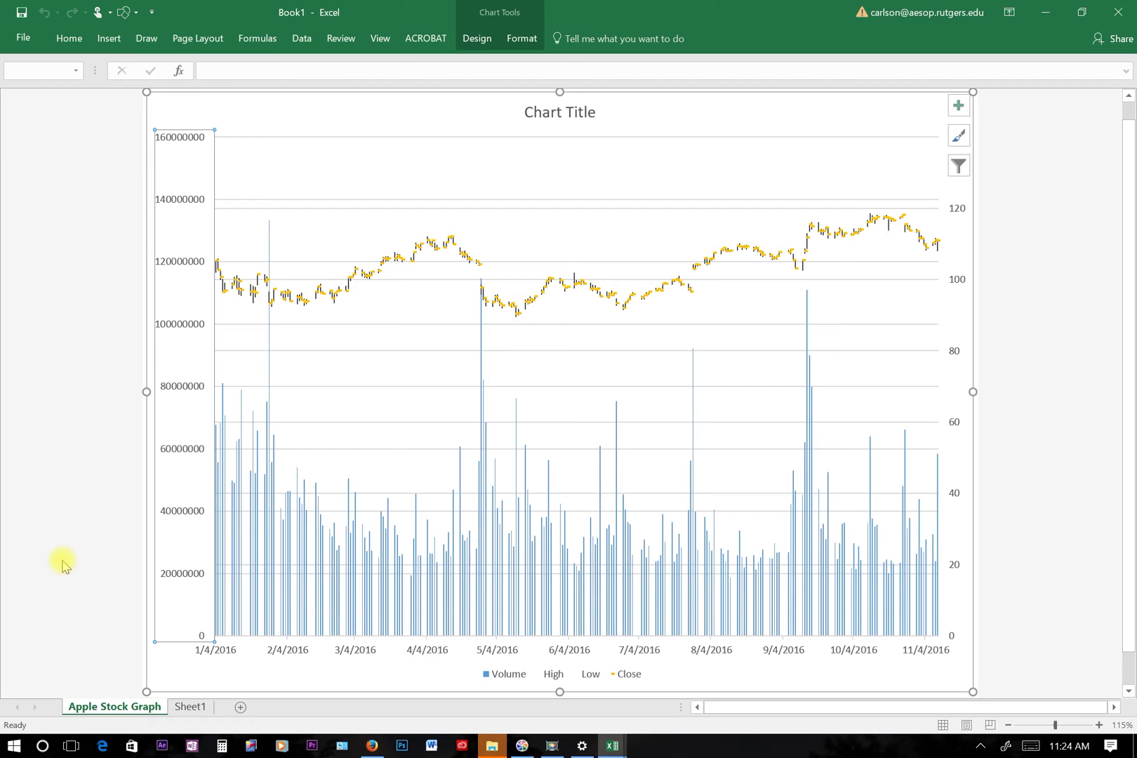
pyautogui.click(173, 543)
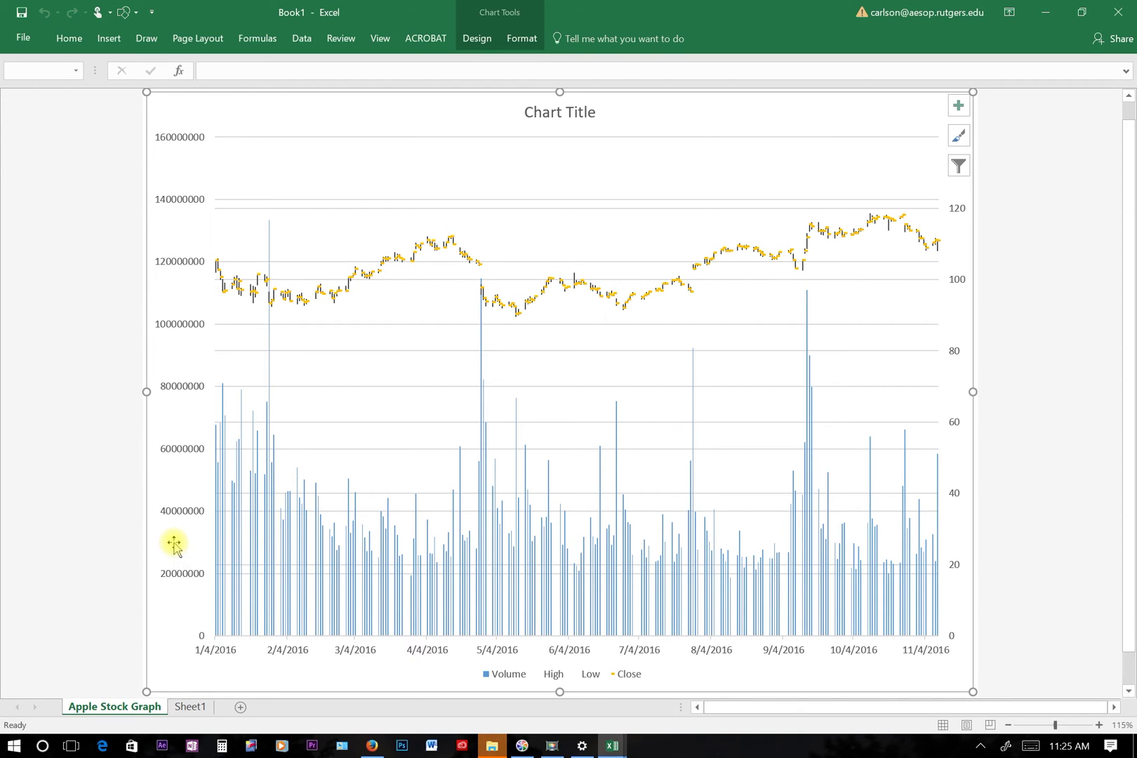
pyautogui.rightClick(182, 540)
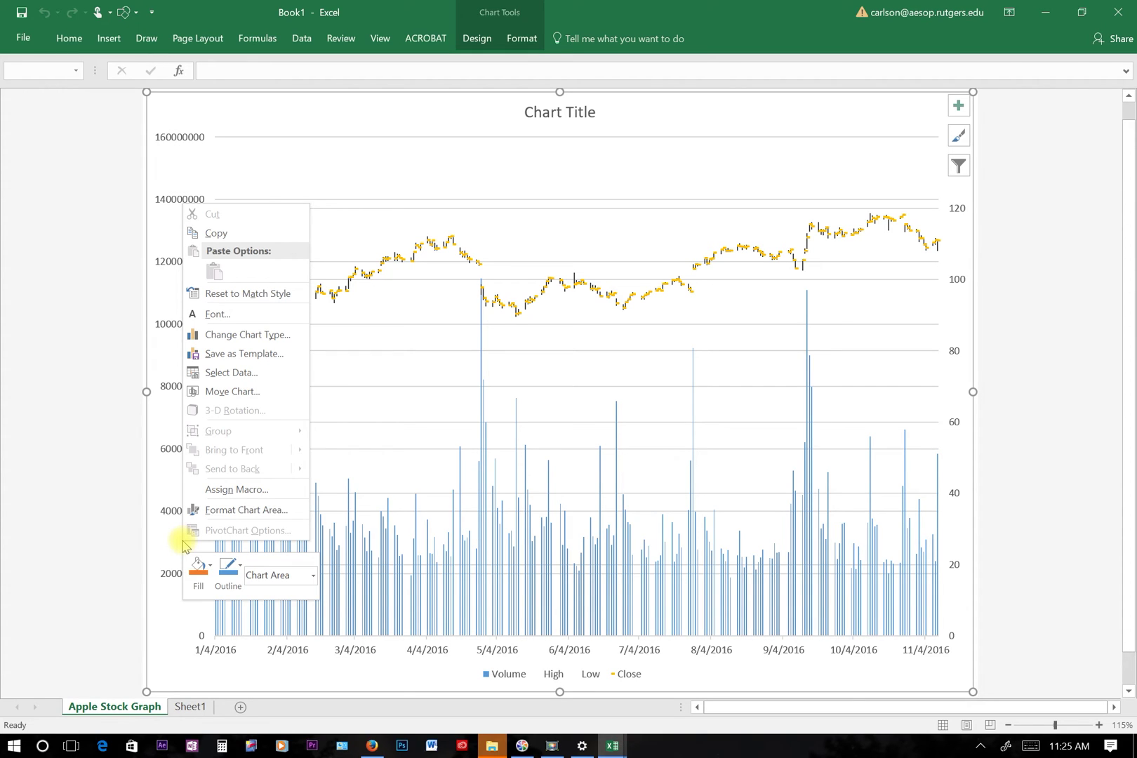
pyautogui.click(169, 575)
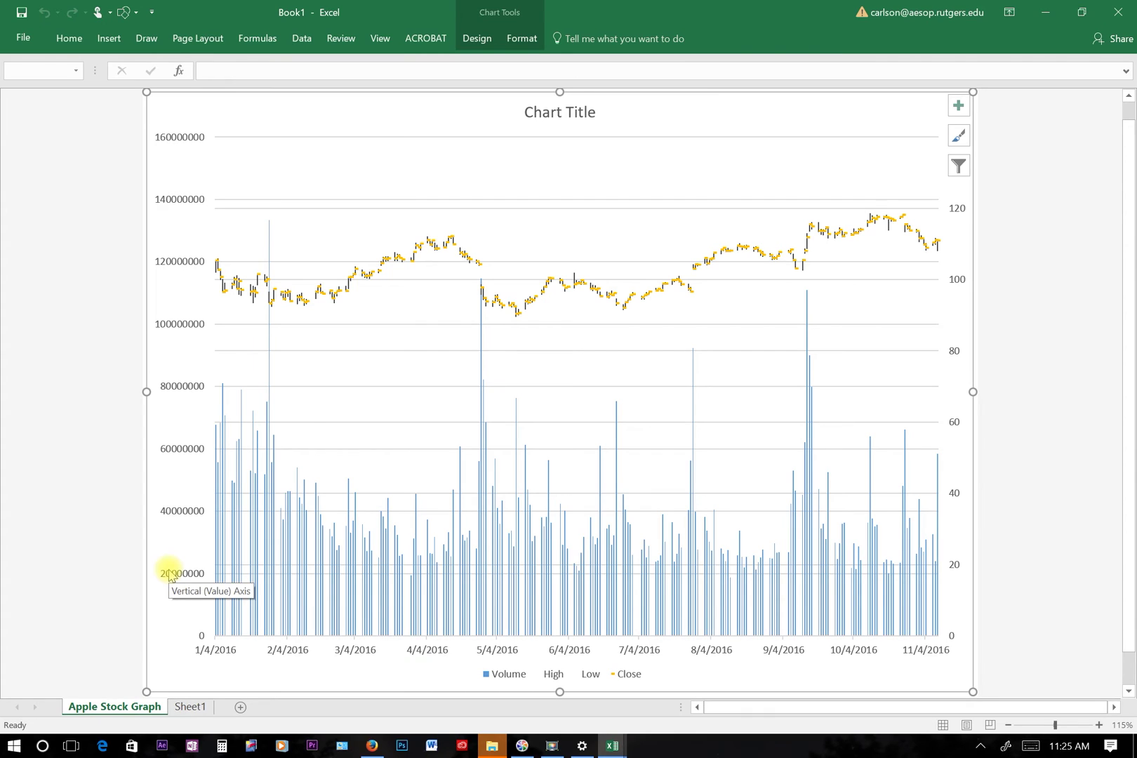
pyautogui.rightClick(169, 576)
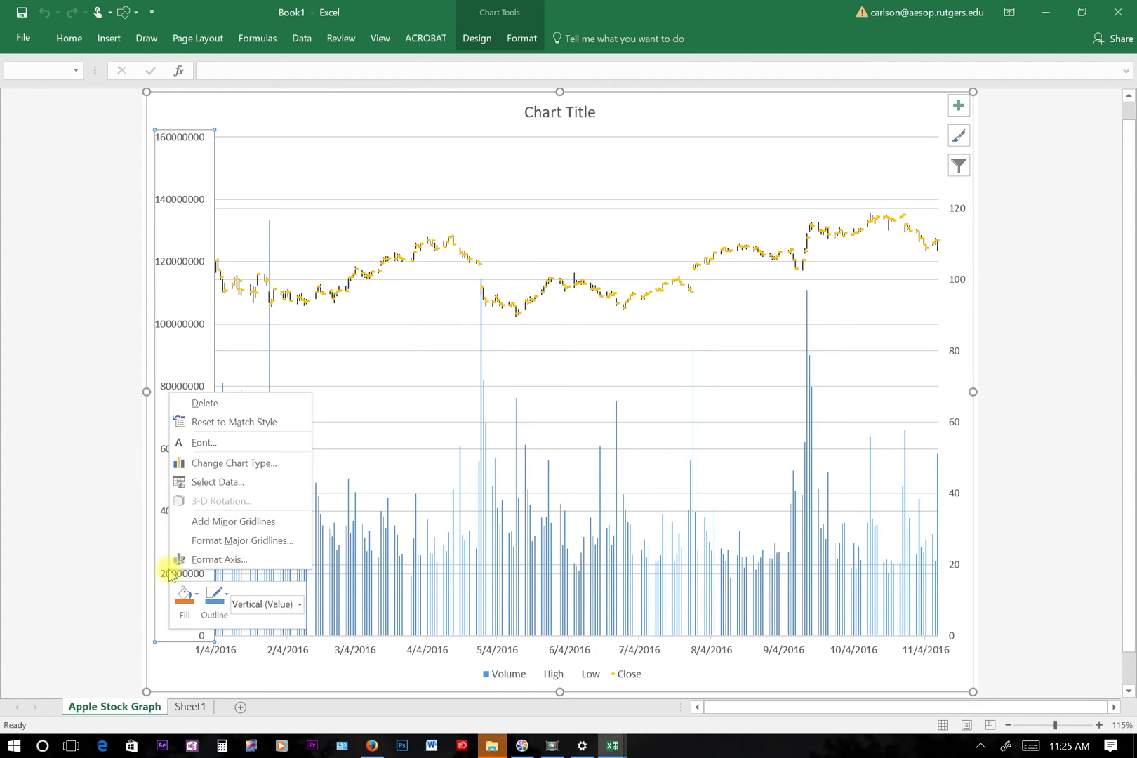
pyautogui.click(225, 559)
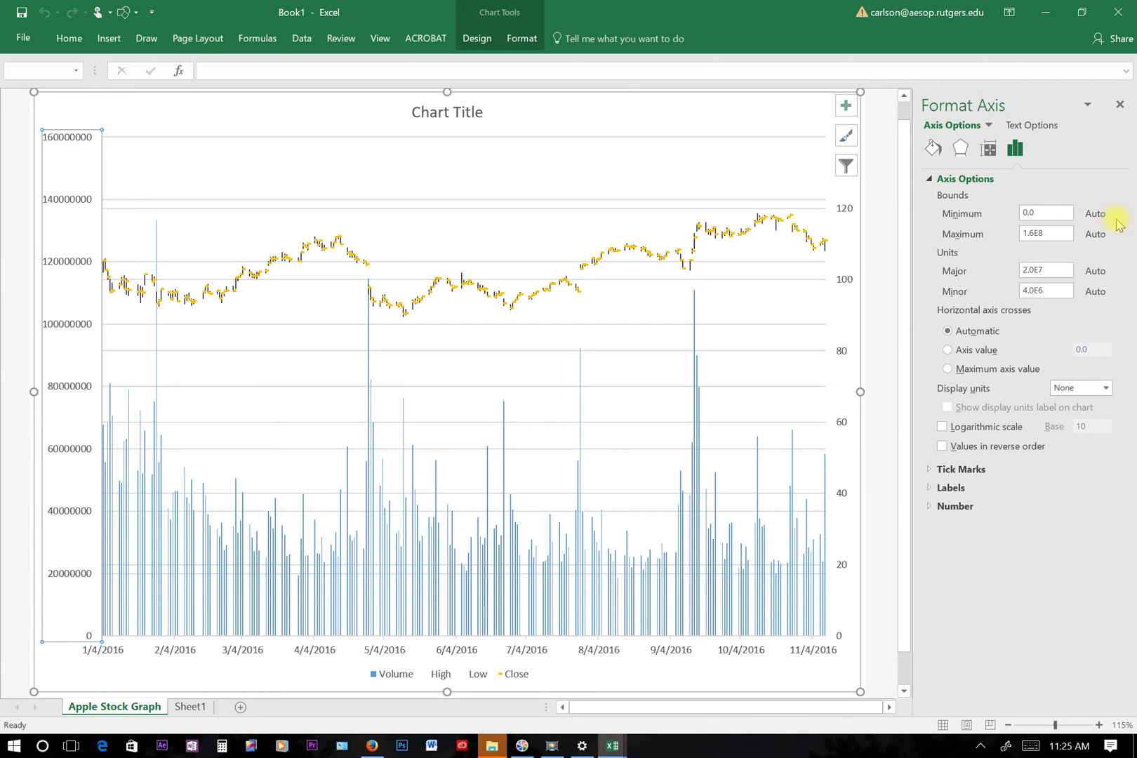
# Step: Set the maximum bound of the primary volume axis to 6.6E8
pyautogui.click(1042, 211)
pyautogui.click(1027, 232)
pyautogui.moveTo(1024, 233); pyautogui.dragTo(1030, 235)
pyautogui.write('6')
pyautogui.press('Return')
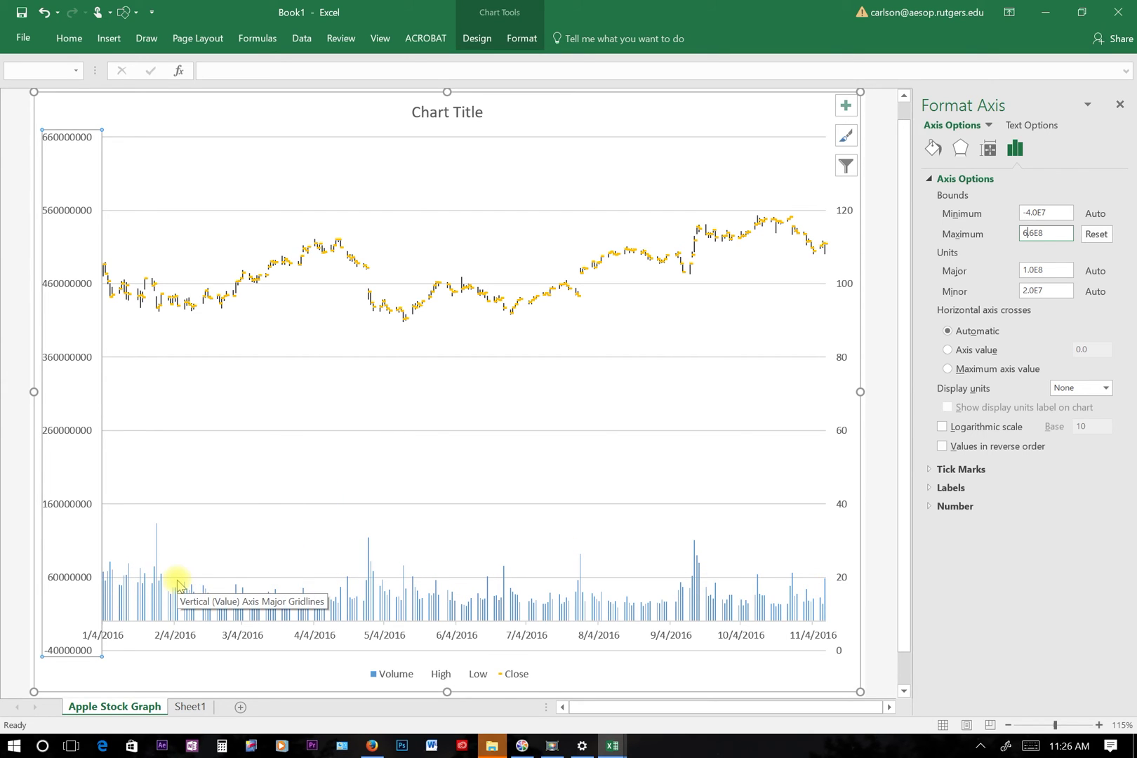
# Step: Set the primary volume axis bounds to a maximum of 5.6E8 and a minimum of 0
pyautogui.press('BackSpace')
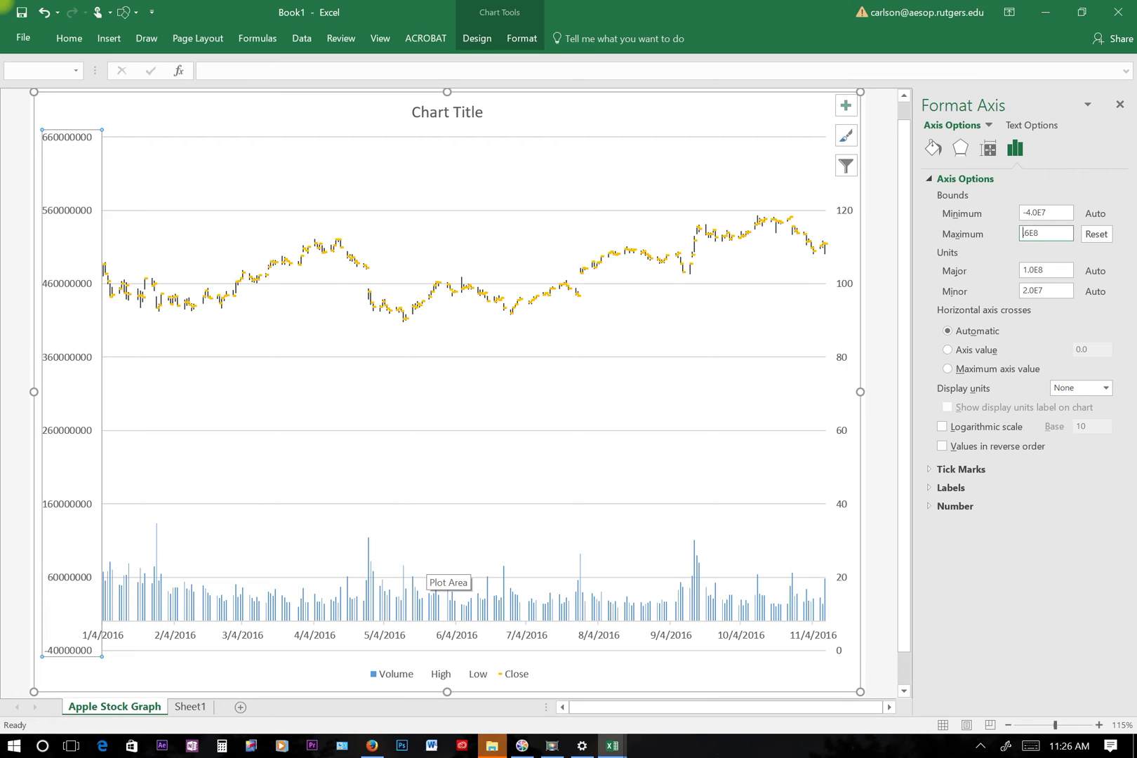
pyautogui.write('5.')
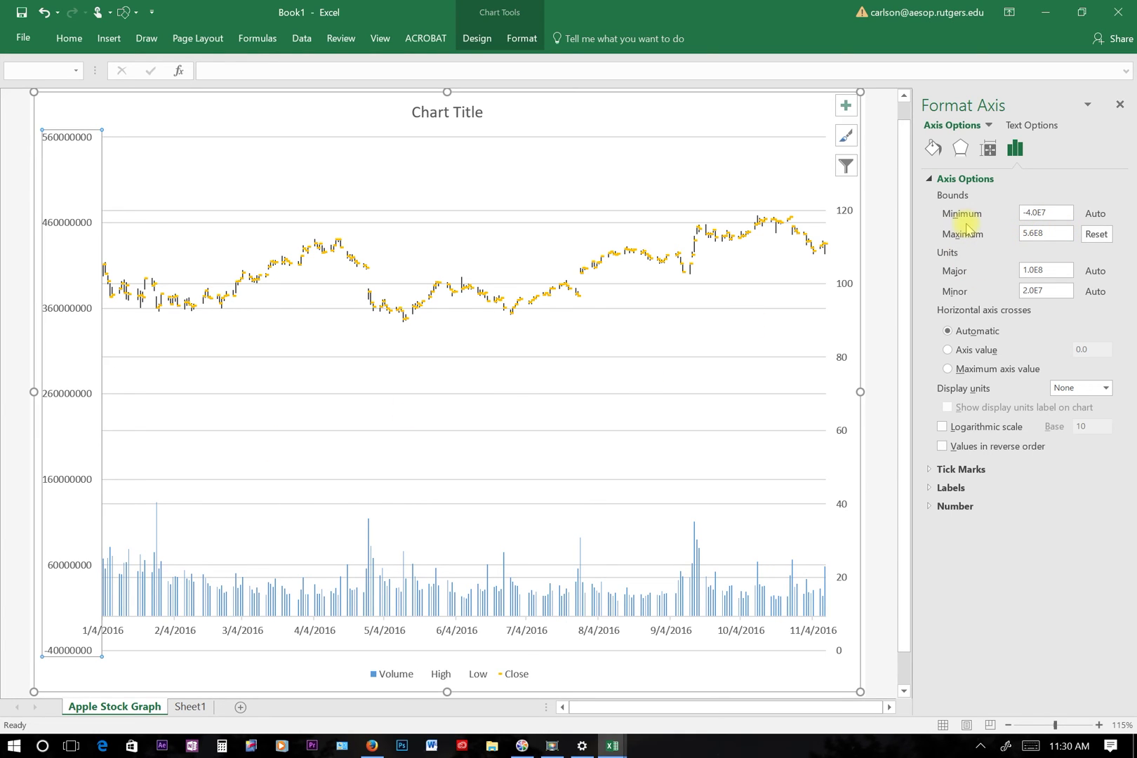
pyautogui.moveTo(1061, 211); pyautogui.dragTo(1020, 212)
pyautogui.write('0')
pyautogui.press('Return')
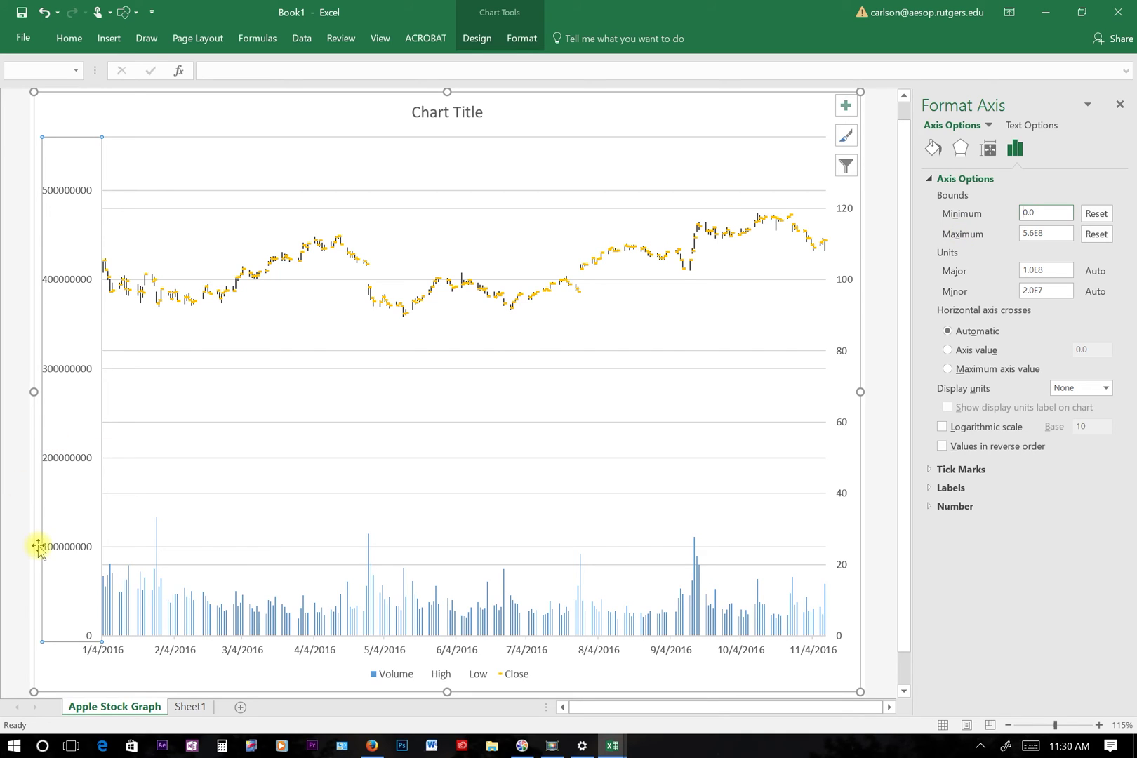
pyautogui.click(30, 600)
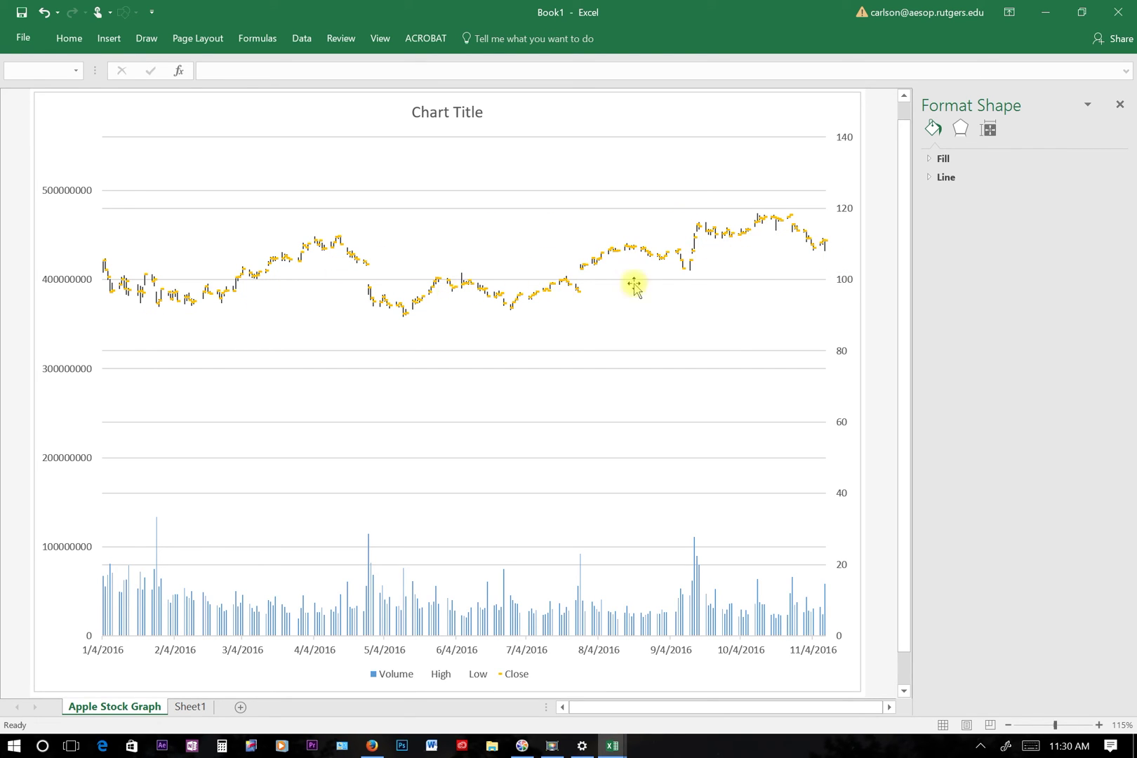
# Step: Set the minimum bound of the secondary vertical axis, which carries the stock prices, to 60
pyautogui.rightClick(845, 287)
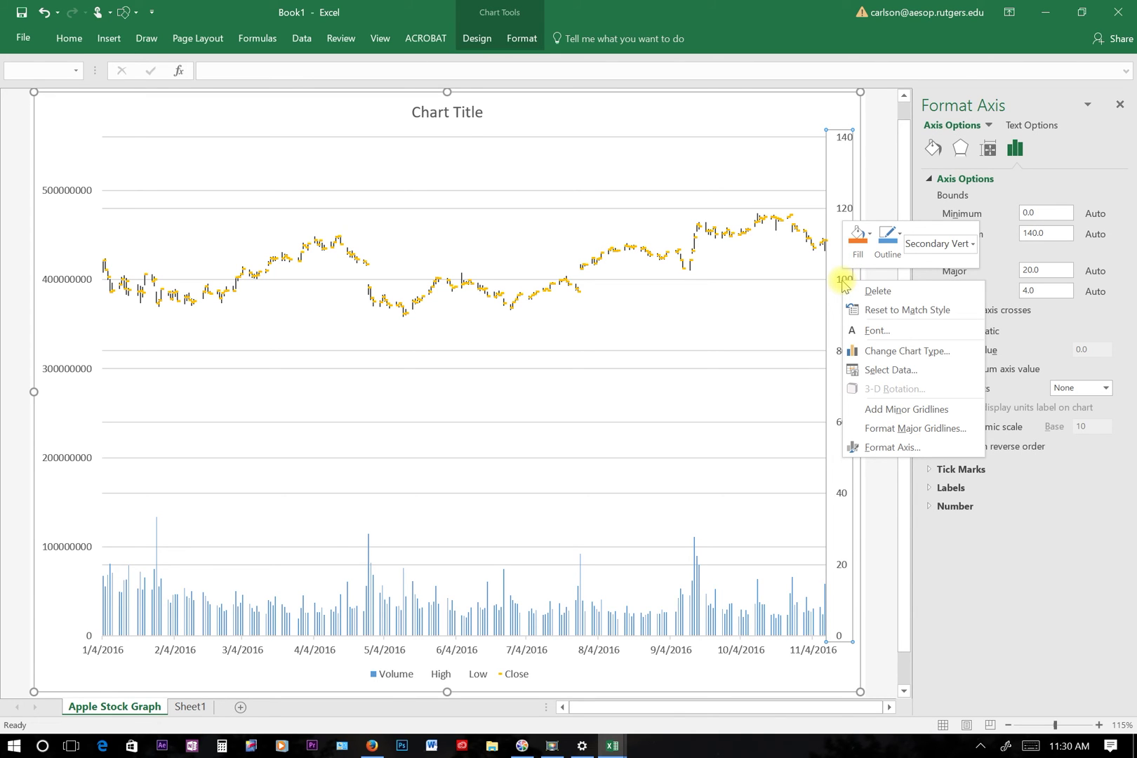
pyautogui.click(874, 447)
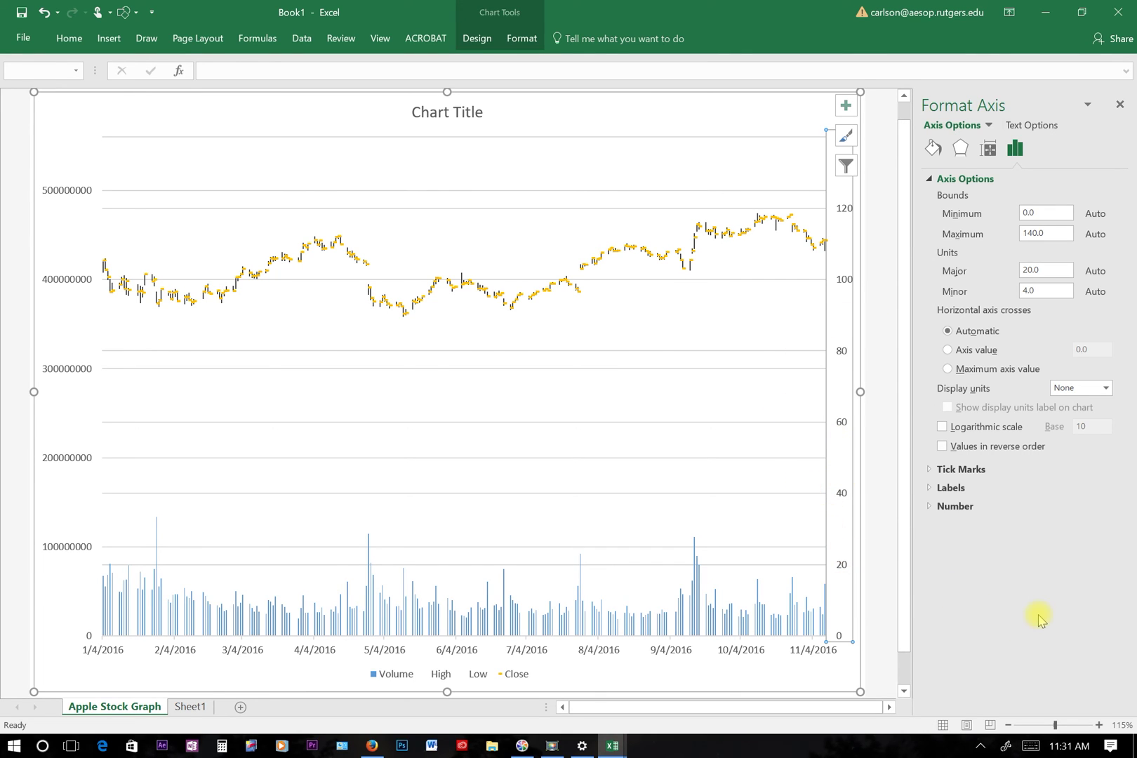
pyautogui.click(1037, 216)
pyautogui.write('60')
pyautogui.press('Return')
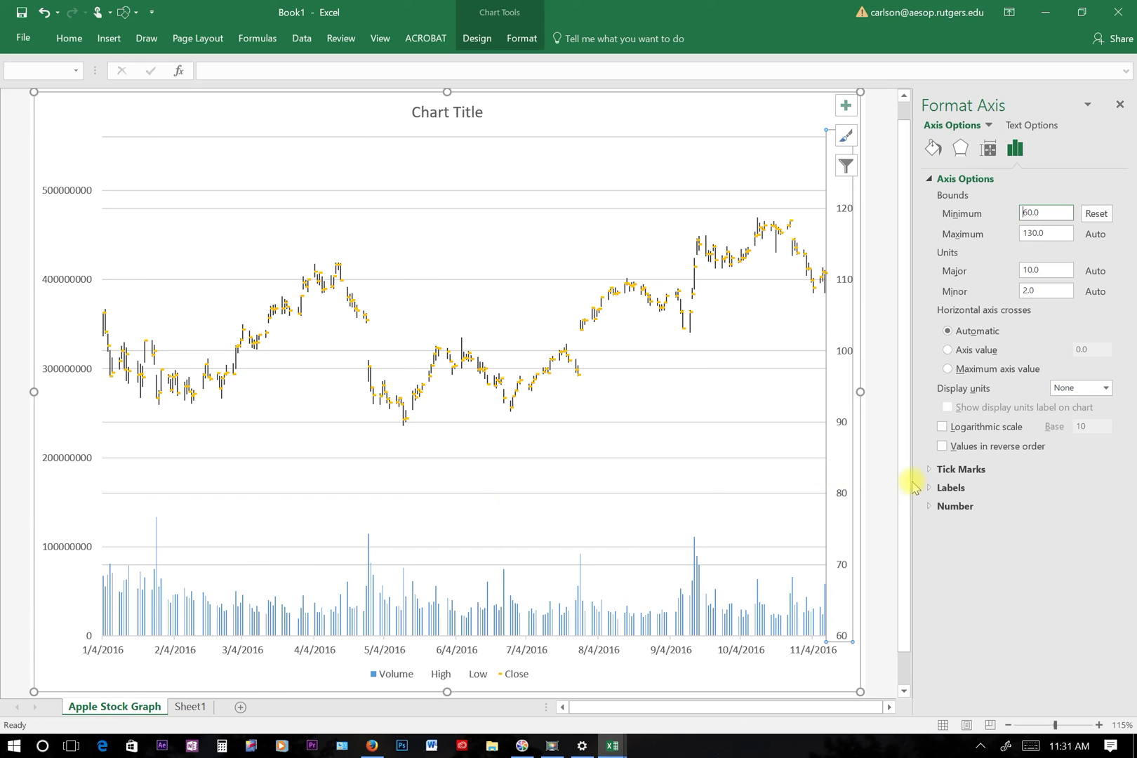
# Step: Set the minimum bound of the secondary price axis to 80
pyautogui.moveTo(1053, 213); pyautogui.dragTo(1004, 215)
pyautogui.write('80')
pyautogui.press('Return')
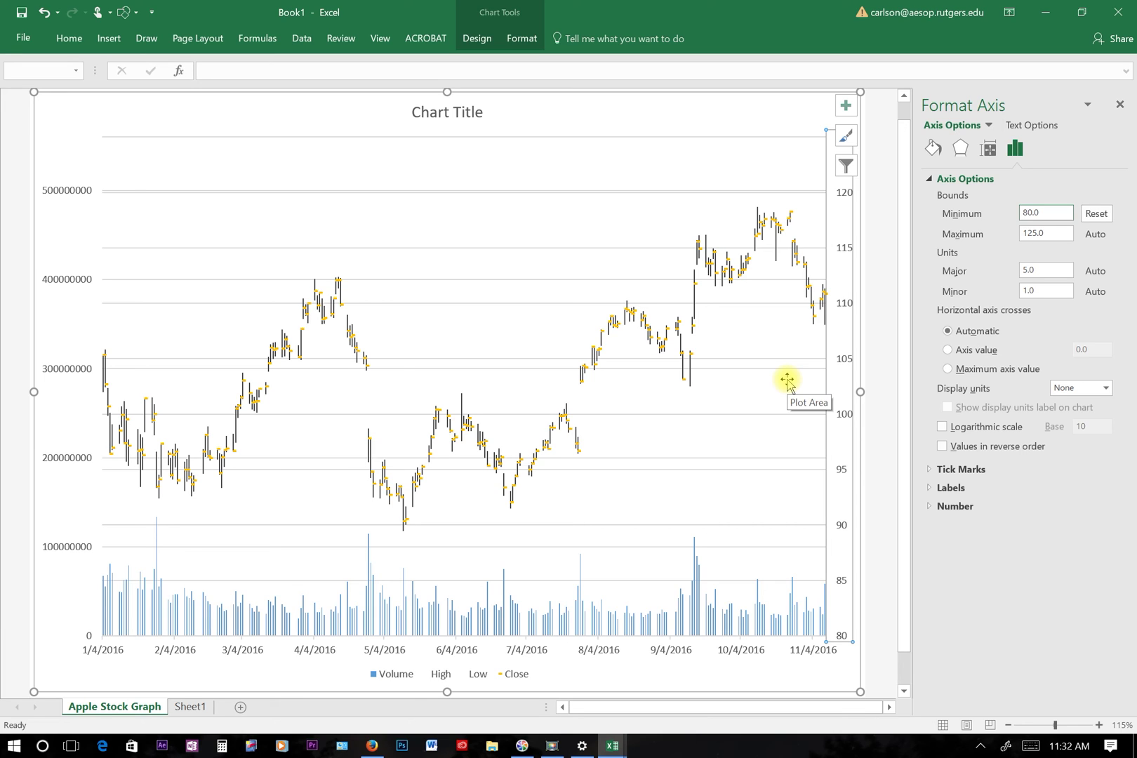
# Step: Delete the legend below the stock chart
pyautogui.click(449, 676)
pyautogui.rightClick(451, 678)
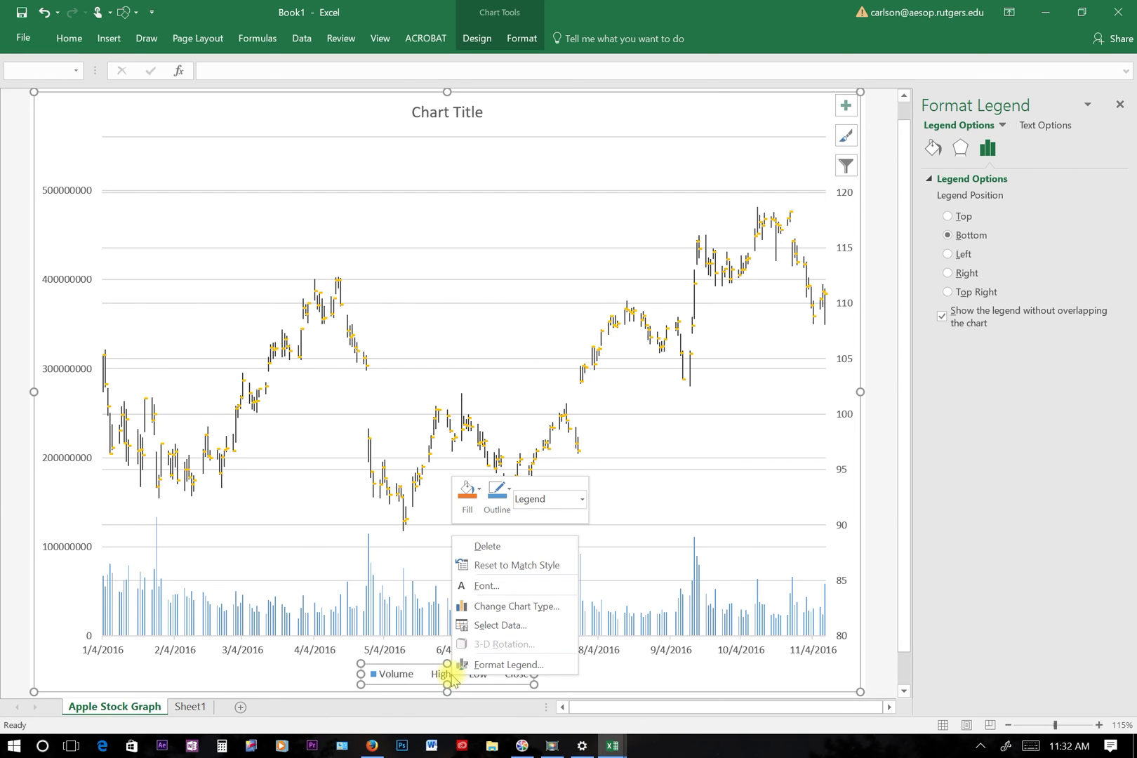
pyautogui.click(512, 554)
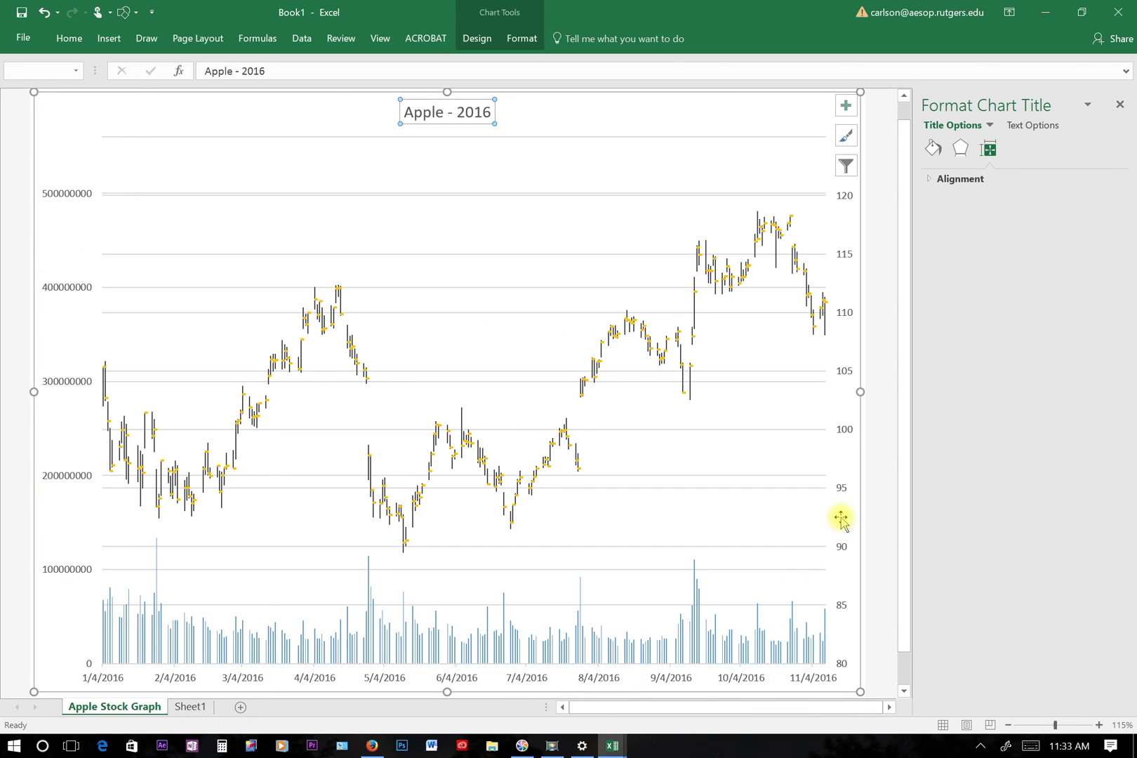
# Step: Add a primary horizontal axis title to the stock chart
pyautogui.click(477, 39)
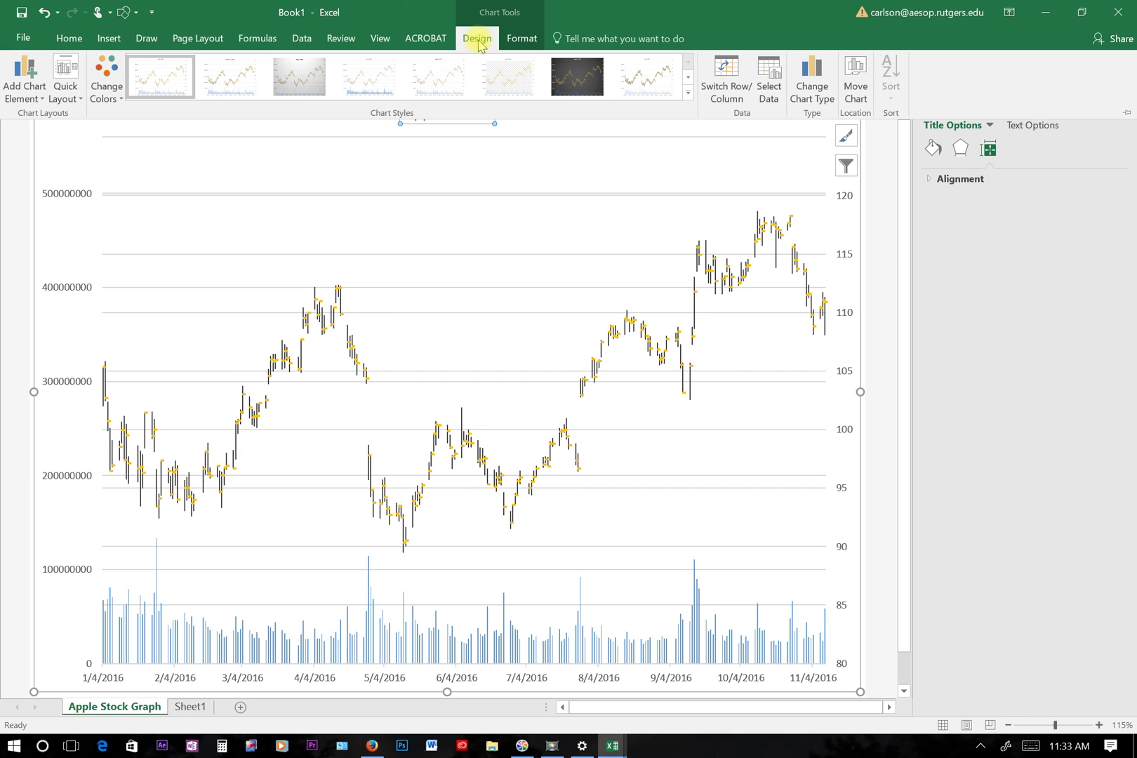
pyautogui.click(39, 91)
pyautogui.click(172, 157)
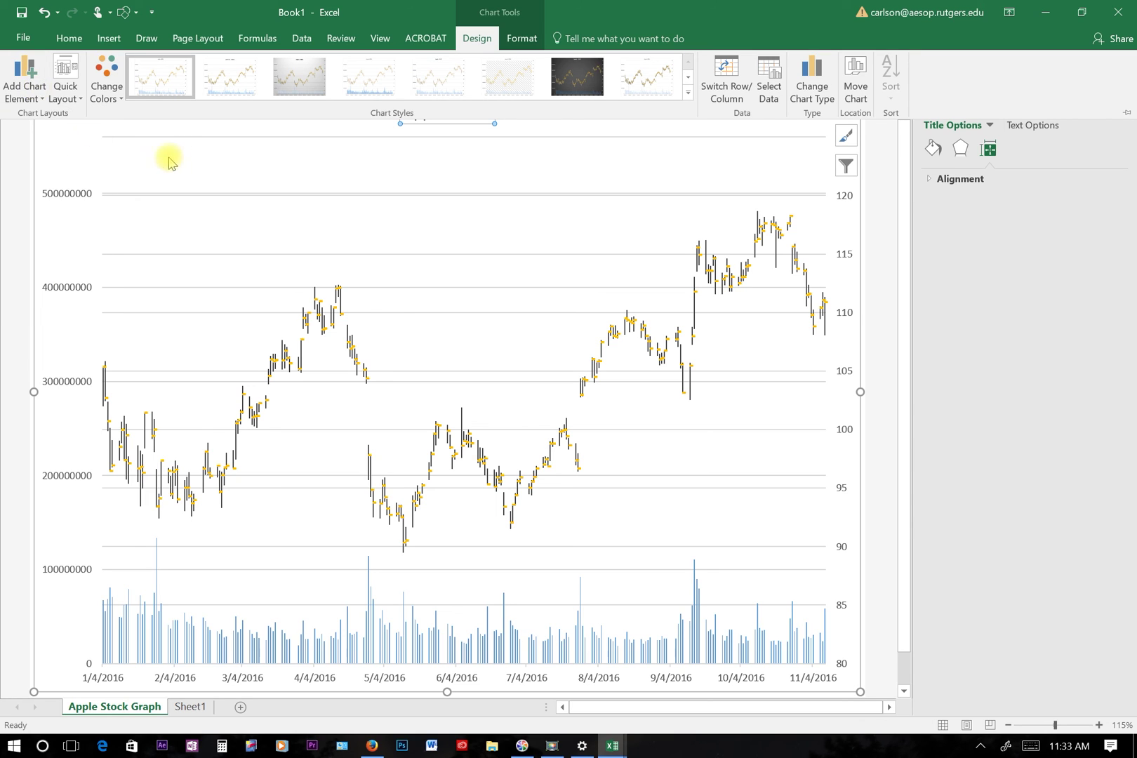
pyautogui.click(39, 98)
pyautogui.moveTo(42, 134)
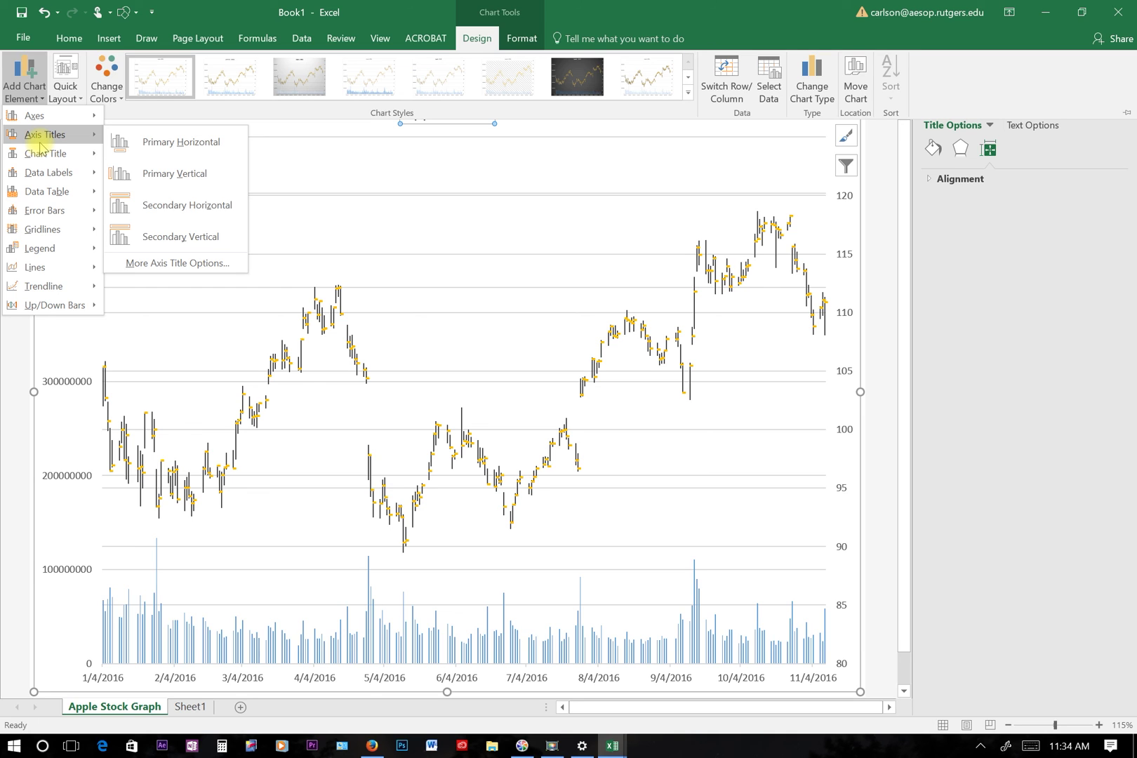
pyautogui.click(159, 143)
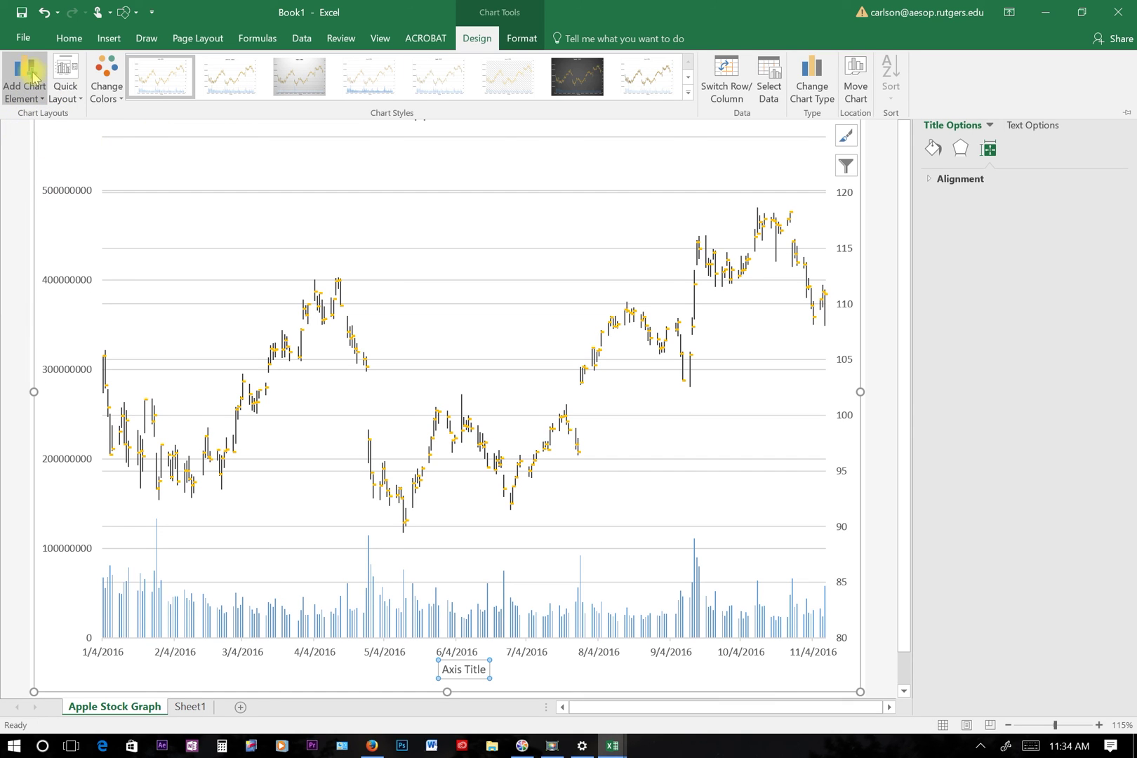
# Step: Add a primary vertical and a secondary vertical axis title to the stock chart
pyautogui.click(34, 79)
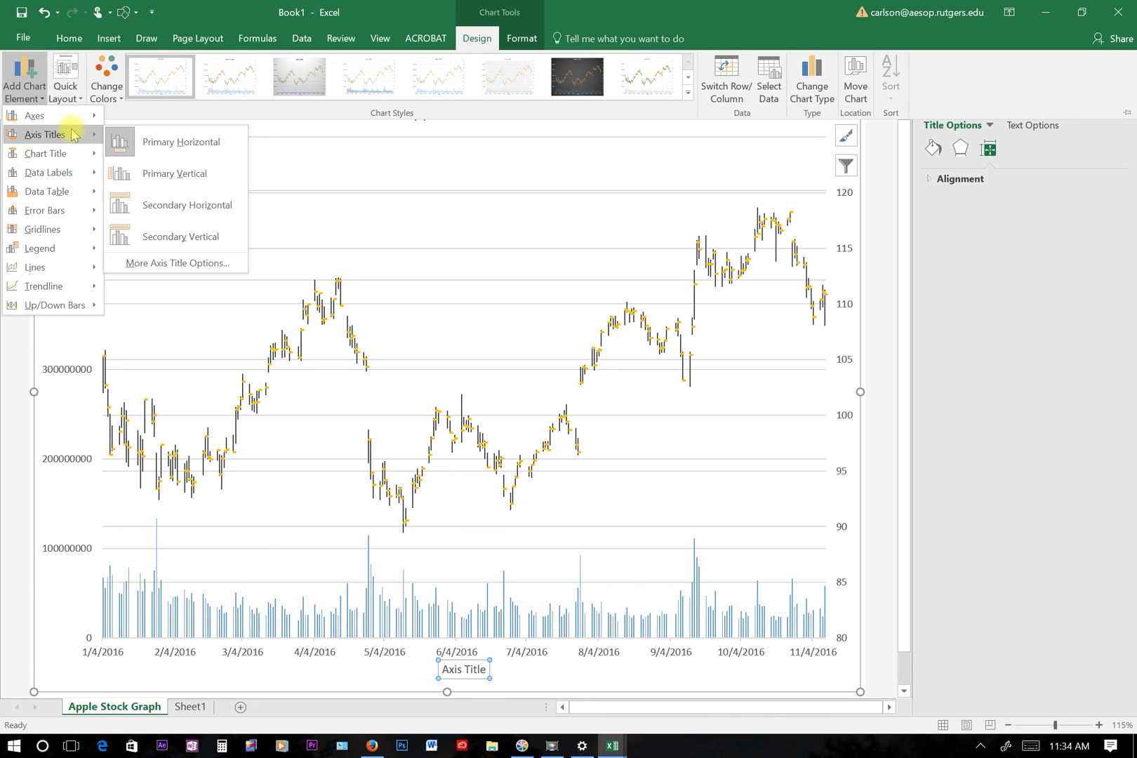
pyautogui.click(155, 187)
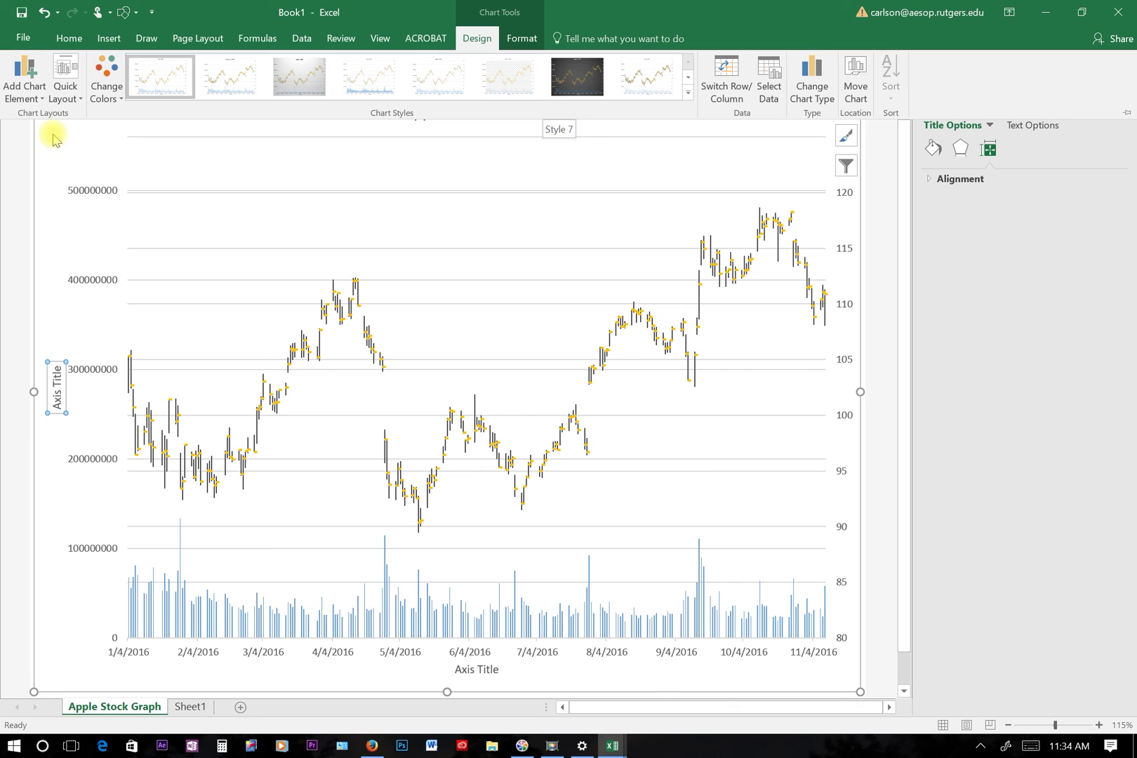
pyautogui.click(6, 73)
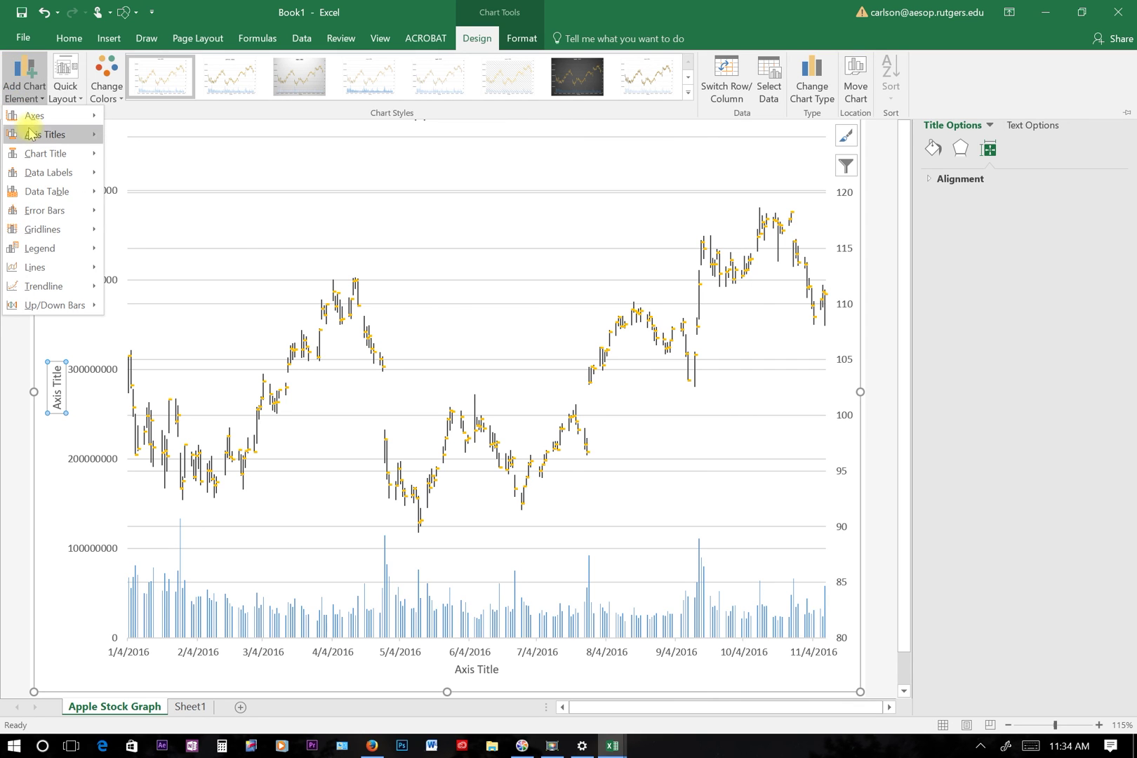
pyautogui.moveTo(67, 134)
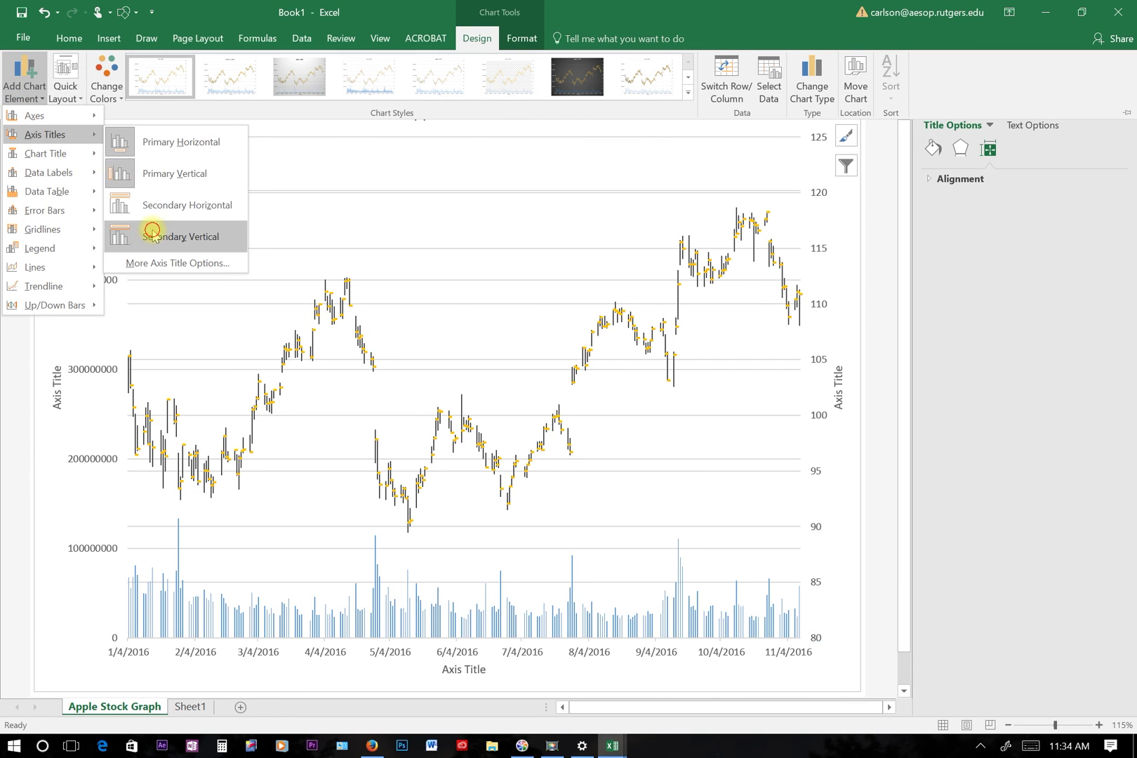
pyautogui.click(152, 233)
# Step: Change the text of the primary vertical axis title to Volume
pyautogui.click(88, 403)
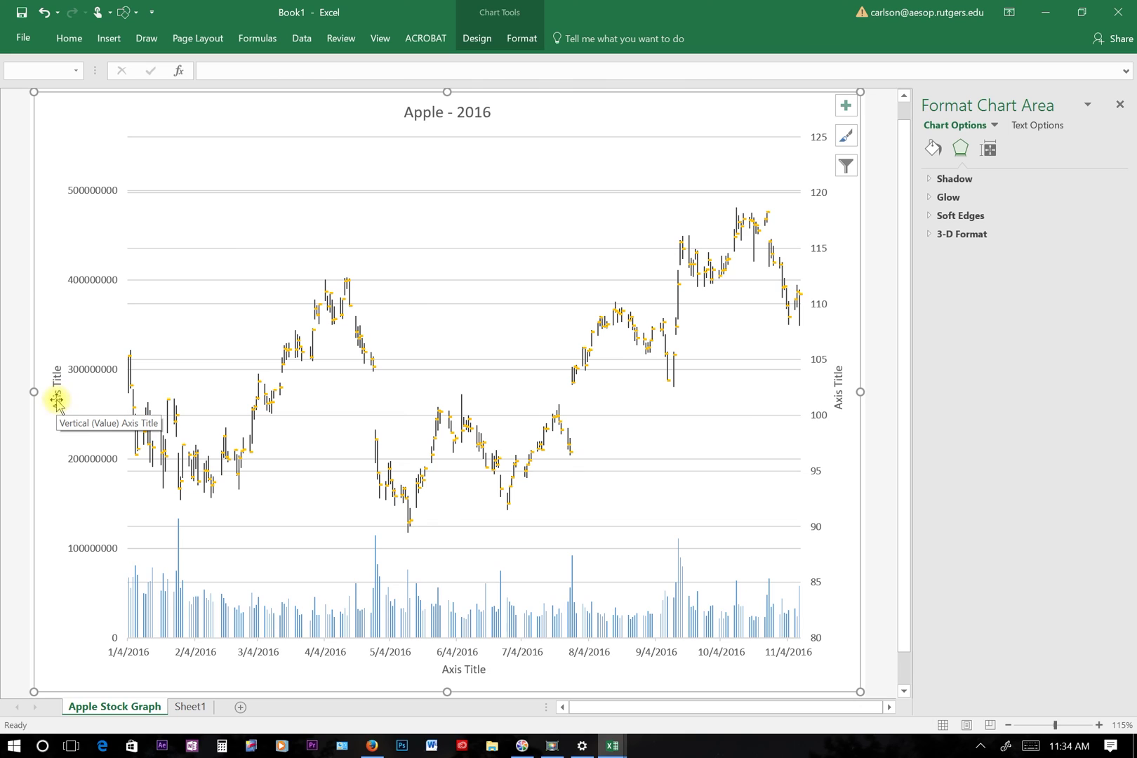
pyautogui.click(57, 401)
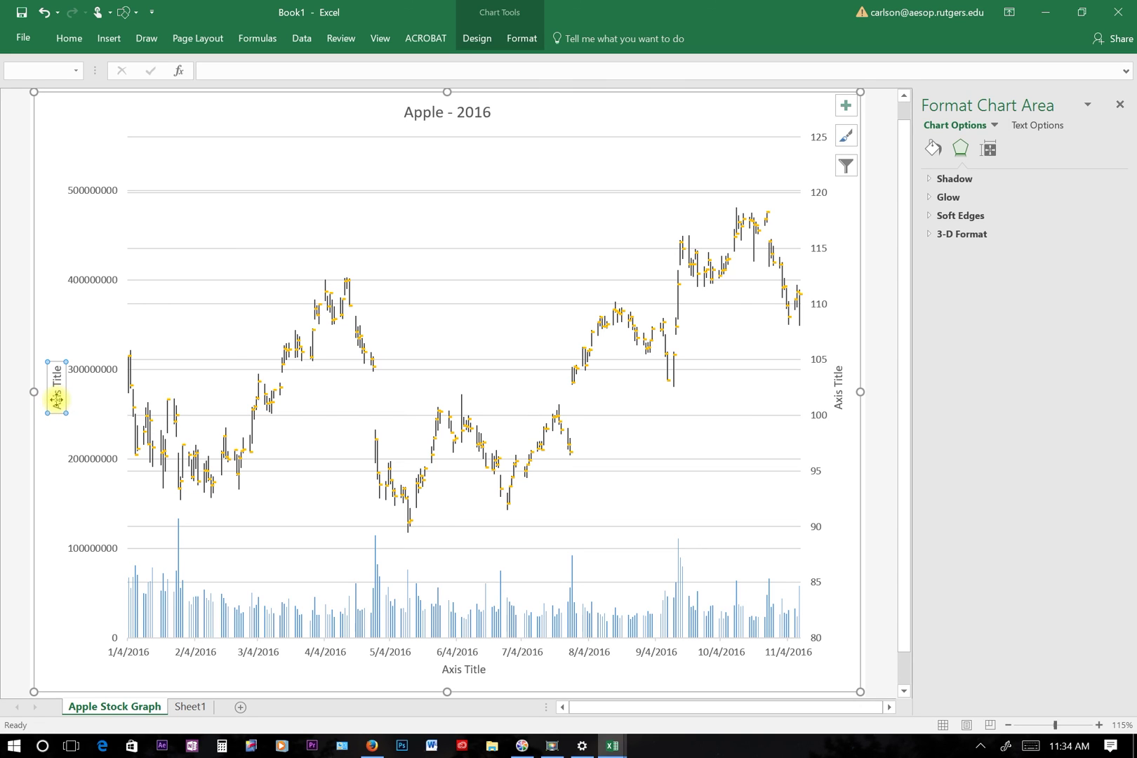
pyautogui.write('Volume')
pyautogui.press('Return')
# Step: Change the text of the horizontal axis title to Date
pyautogui.click(456, 676)
pyautogui.write('Date')
pyautogui.press('Return')
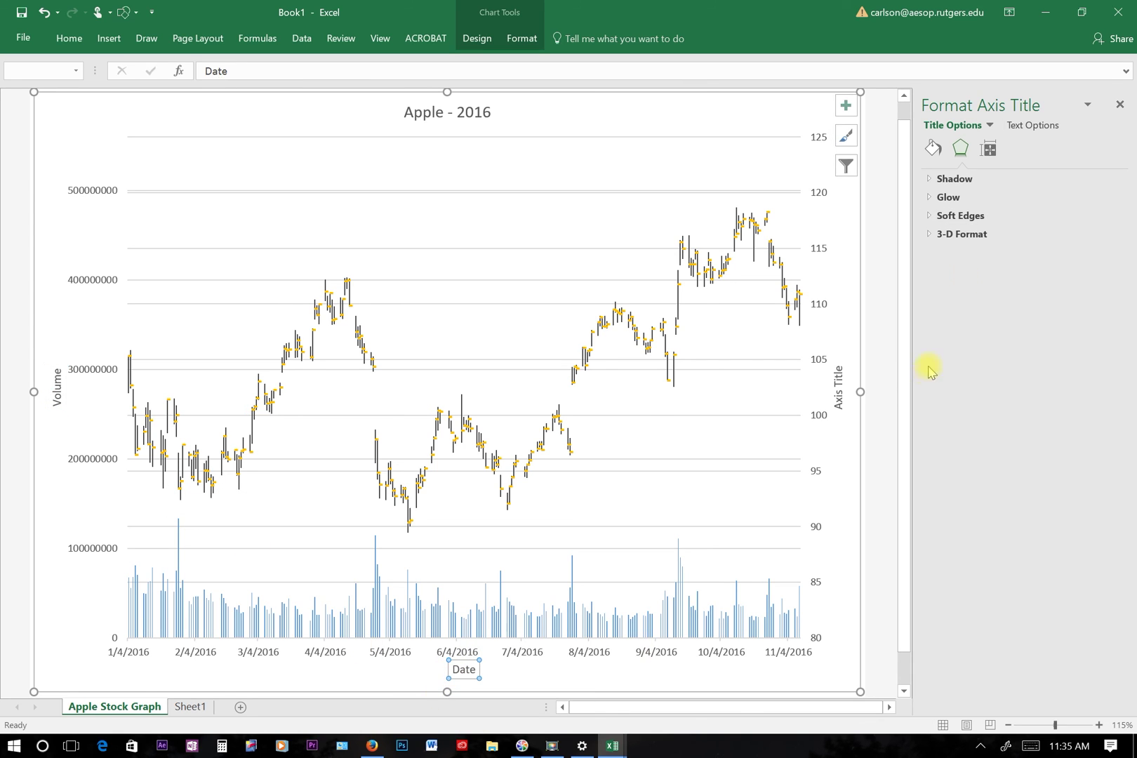
# Step: Change the text of the secondary vertical axis title to Price and close the formatting pane
pyautogui.click(840, 398)
pyautogui.write('Price')
pyautogui.press('Return')
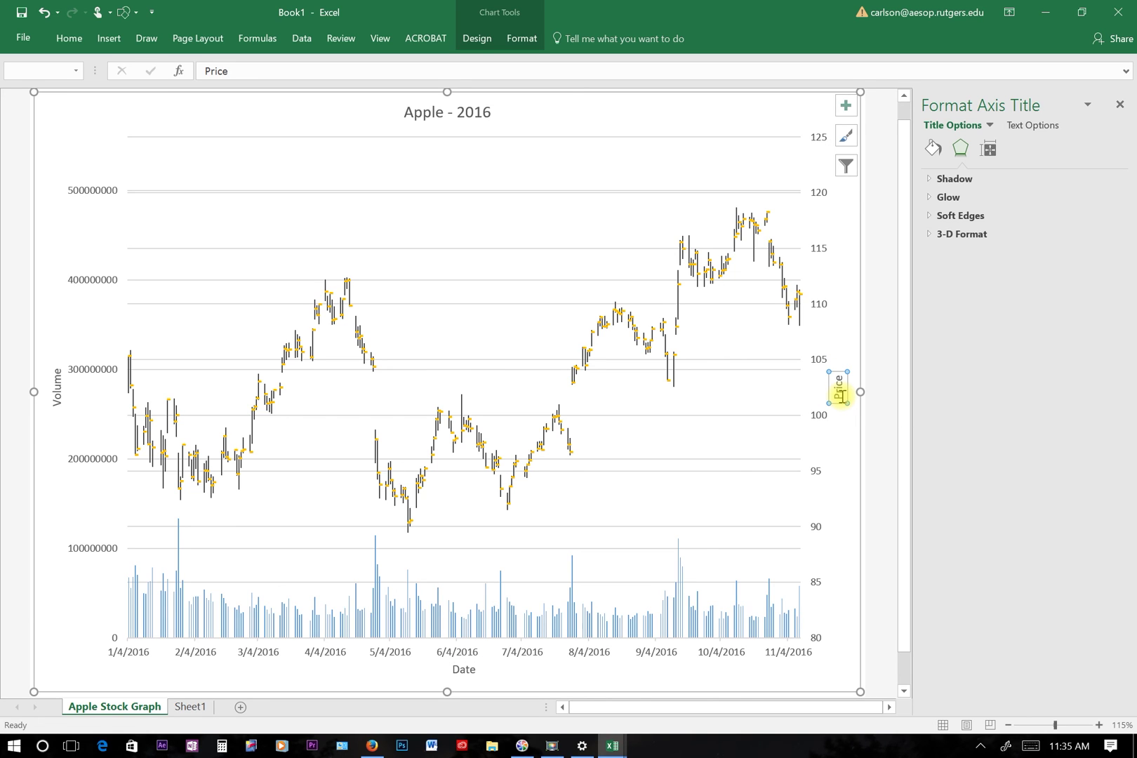
pyautogui.click(1119, 105)
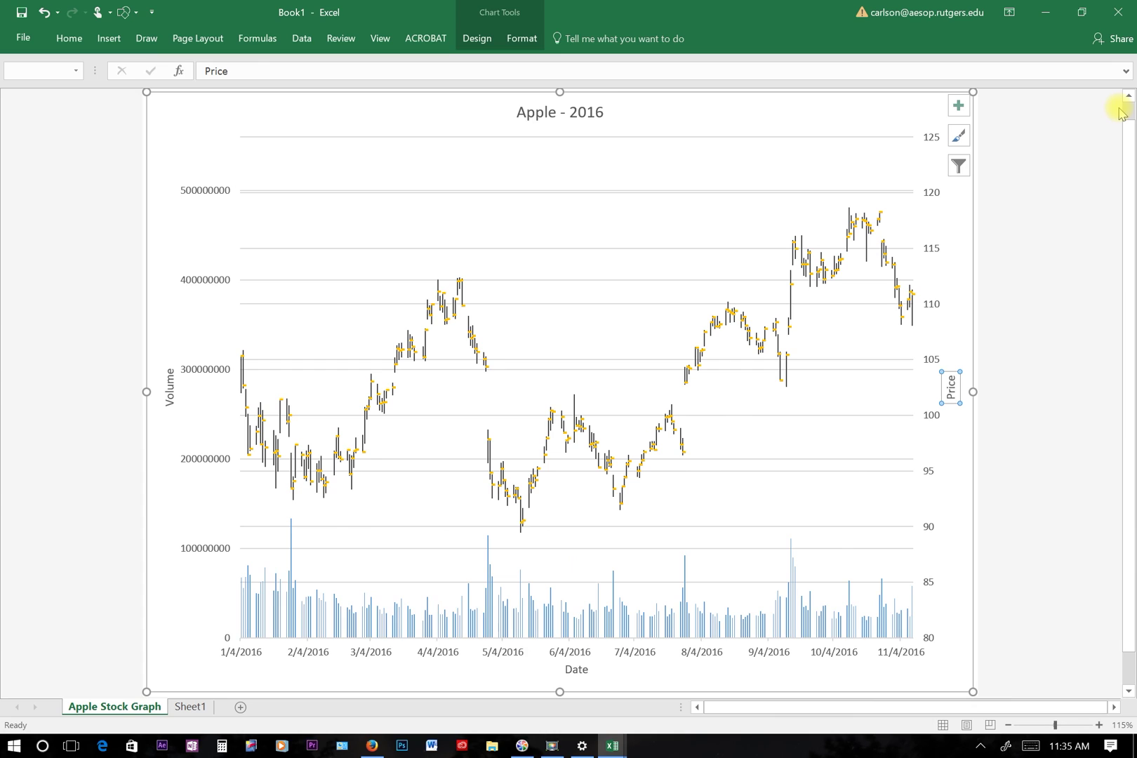